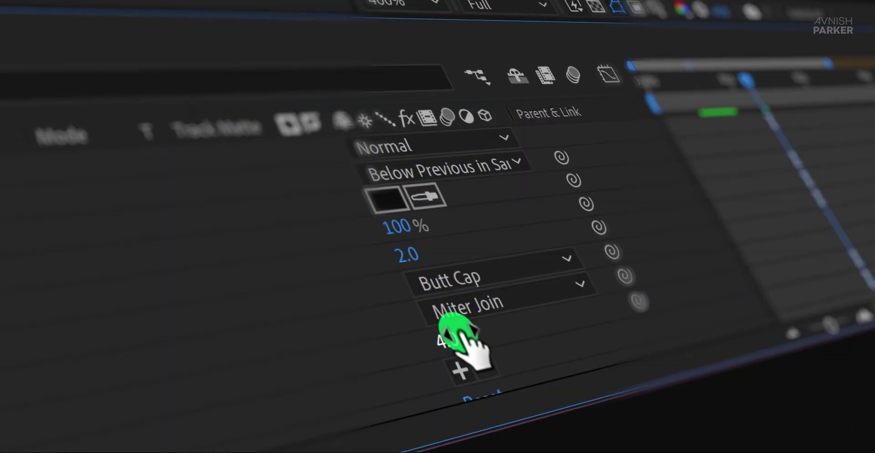
click(469, 282)
click(566, 329)
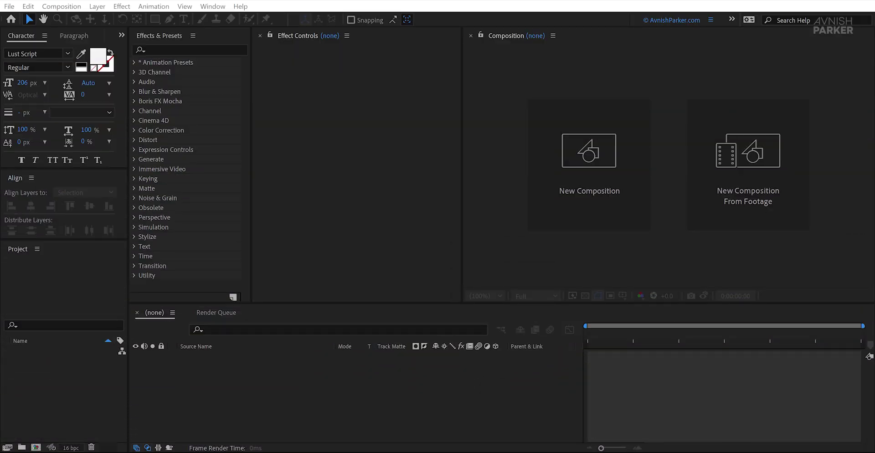
- Create a 1920x1080, 30 fps, 10-second composition named Text Animation
click(611, 216)
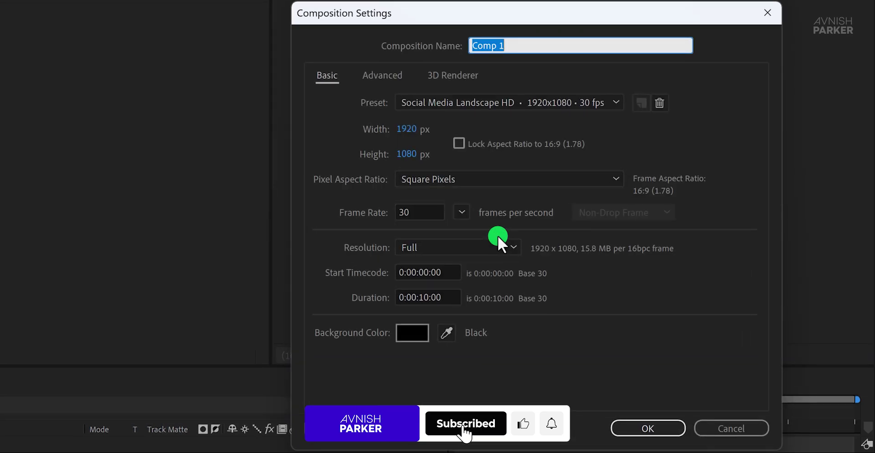
text(Text Animation)
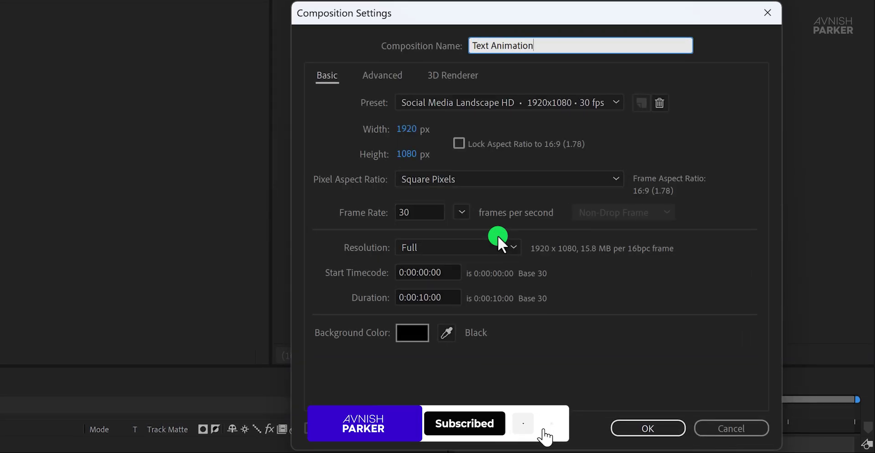
click(632, 424)
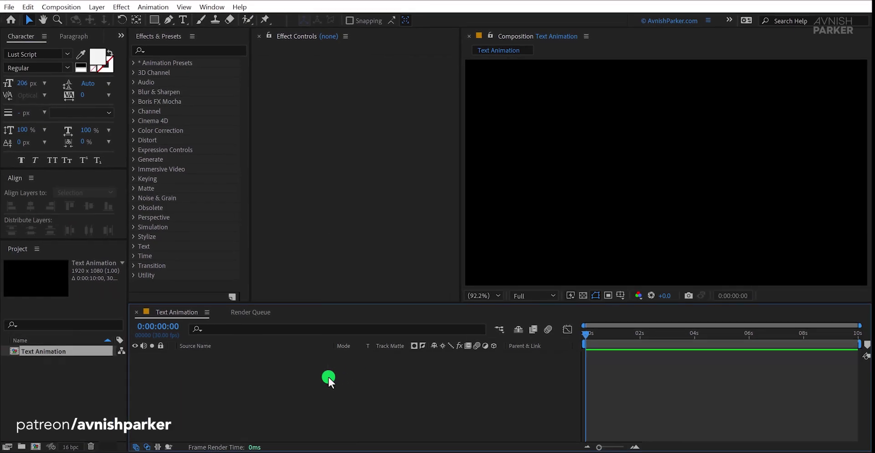
- Add a full-size dark gray solid layer named BG as the background
right_click(328, 378)
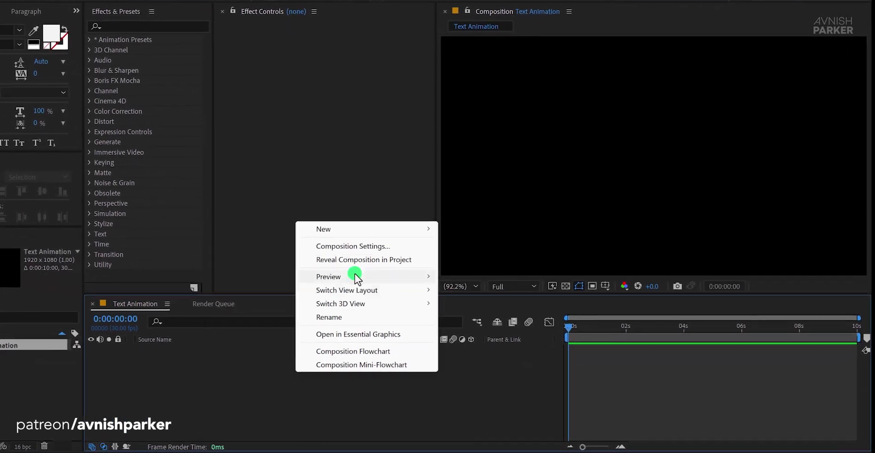
mouse_move(398, 244)
click(490, 273)
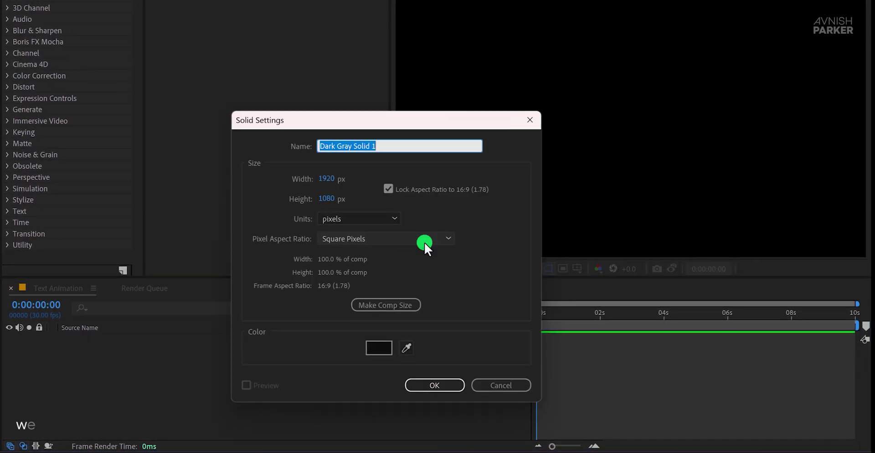
text(BG)
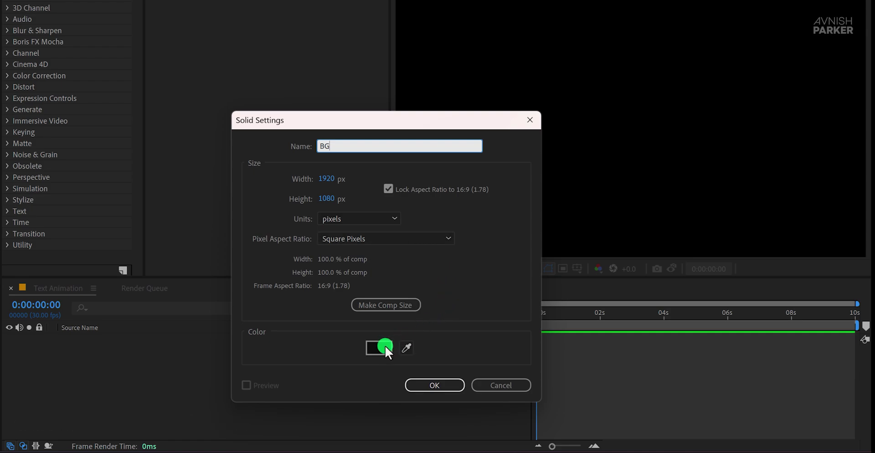
click(427, 385)
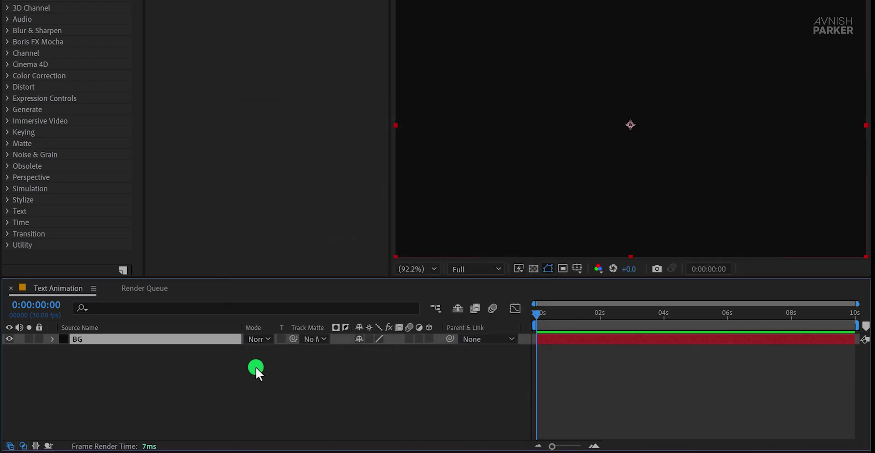
click(220, 366)
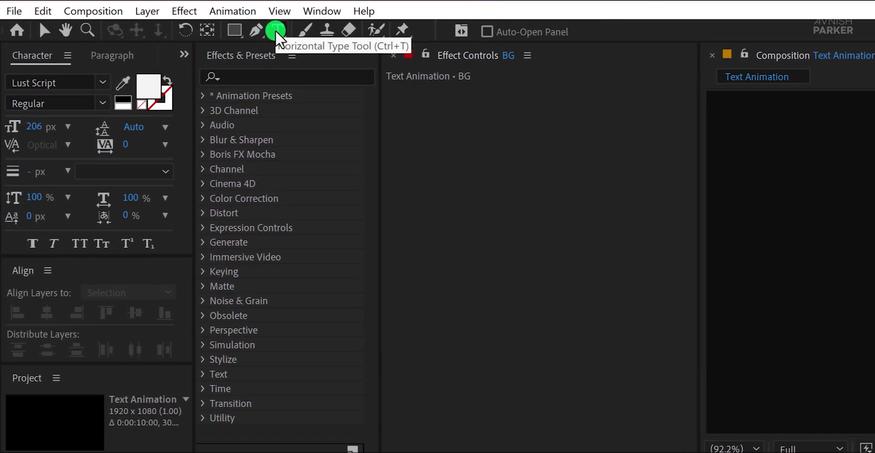
- Add a white text layer reading "crave" in Lust Script at 206 px and move it to the middle of the composition
click(276, 31)
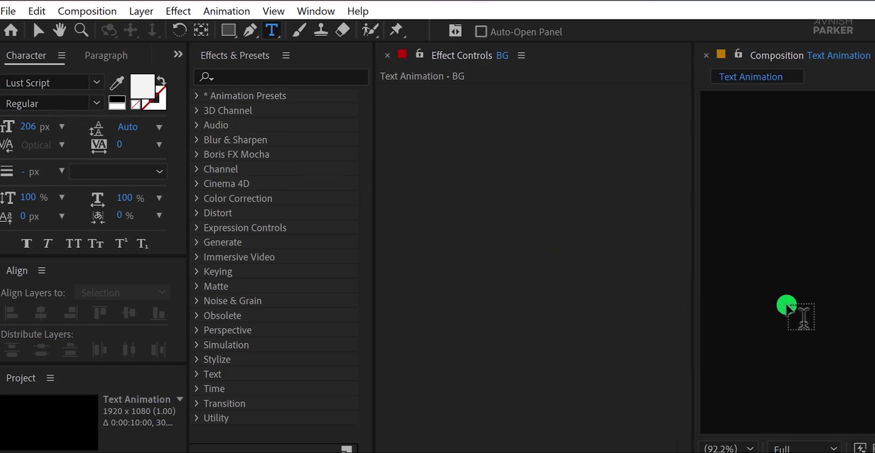
click(474, 292)
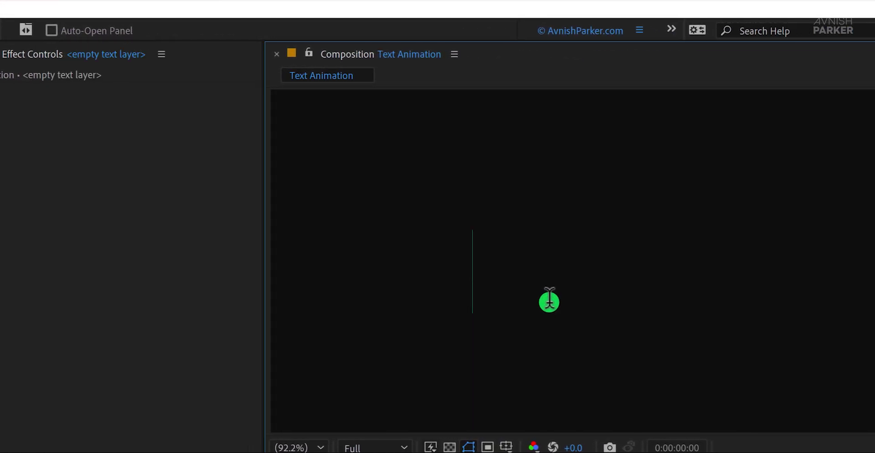
text(crave)
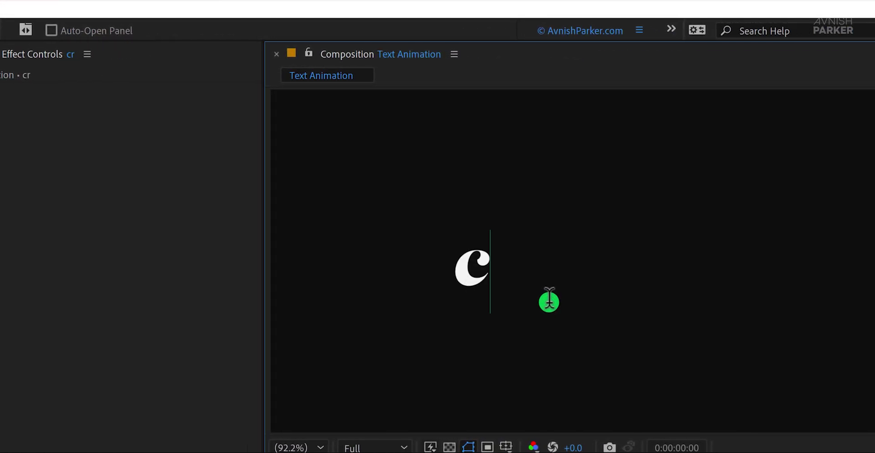
key(Escape)
key(v)
drag(526, 272, 633, 271)
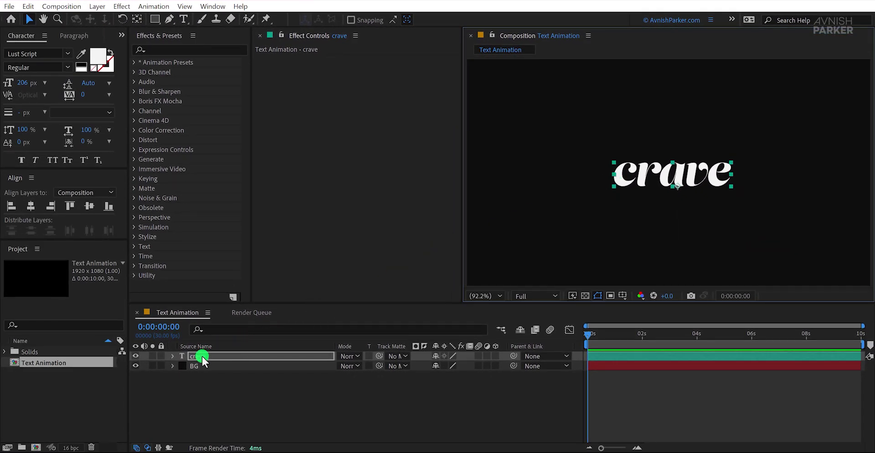
click(196, 357)
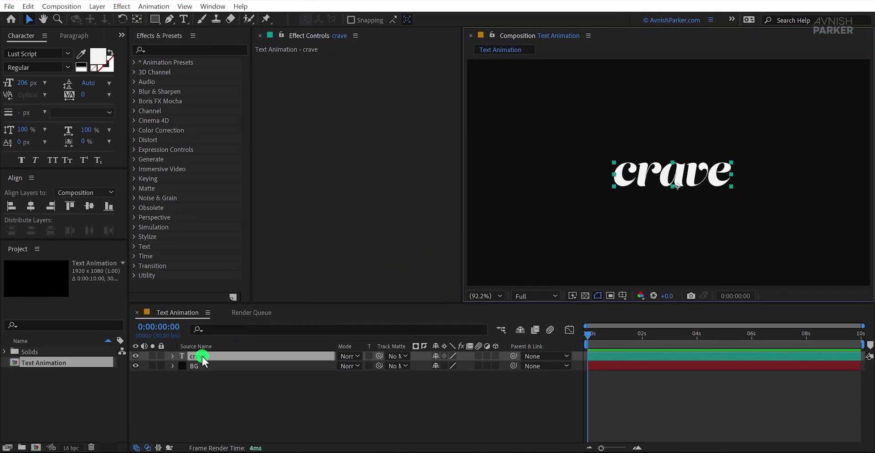
click(384, 384)
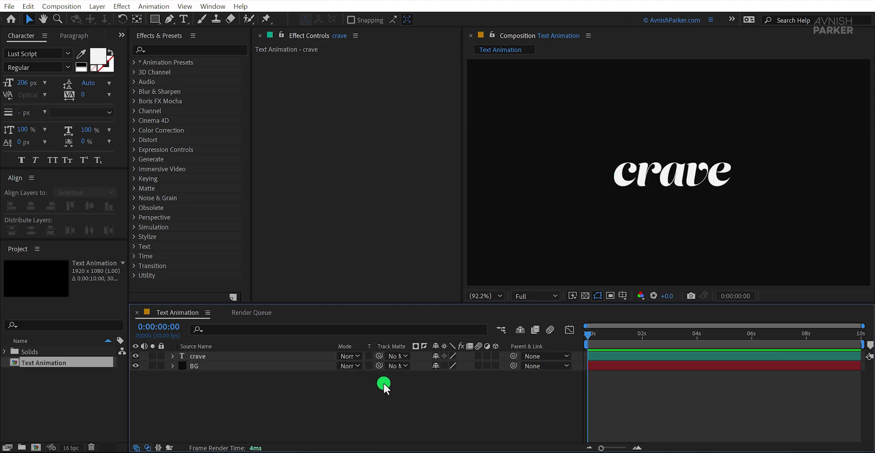
- Create separate text layers for the letters "c" and "r" side by side just below the full word
click(184, 21)
click(617, 217)
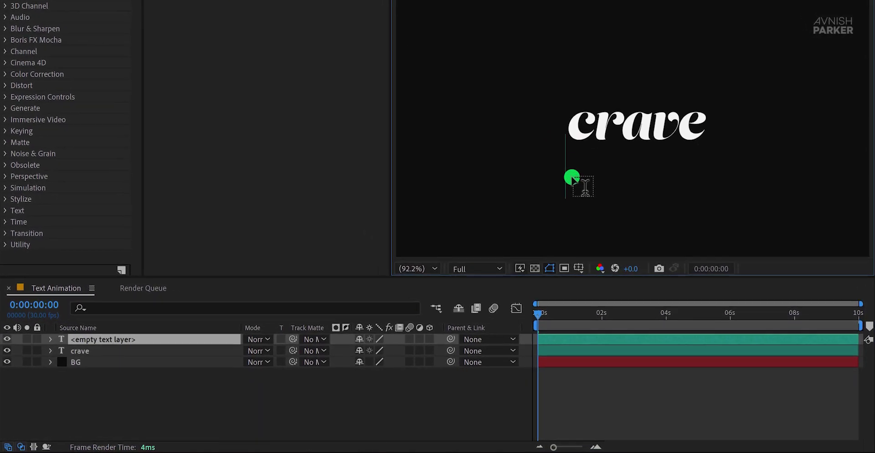
text(c)
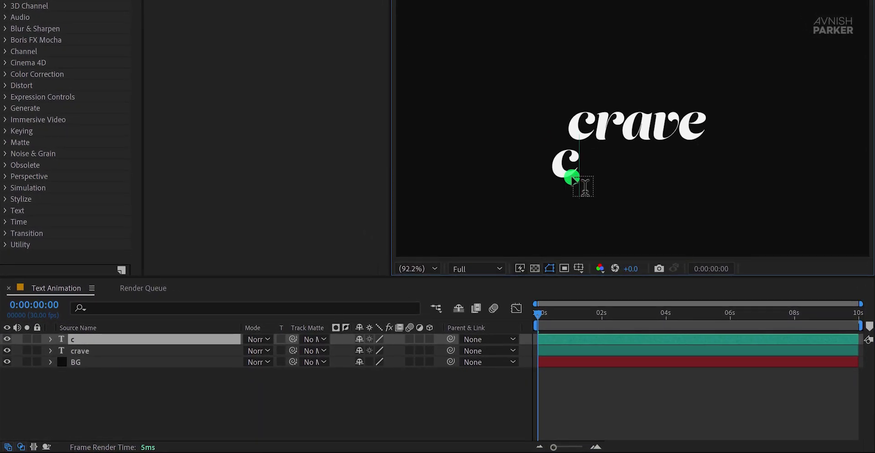
key(Escape)
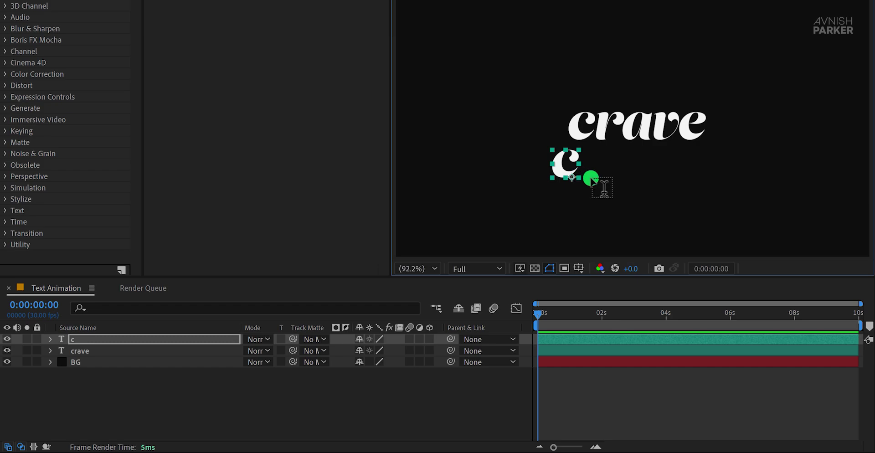
click(591, 179)
text(r)
key(Escape)
- Add separate text layers for "a", "v" and "e" after the r, and hide the original crave layer
click(618, 179)
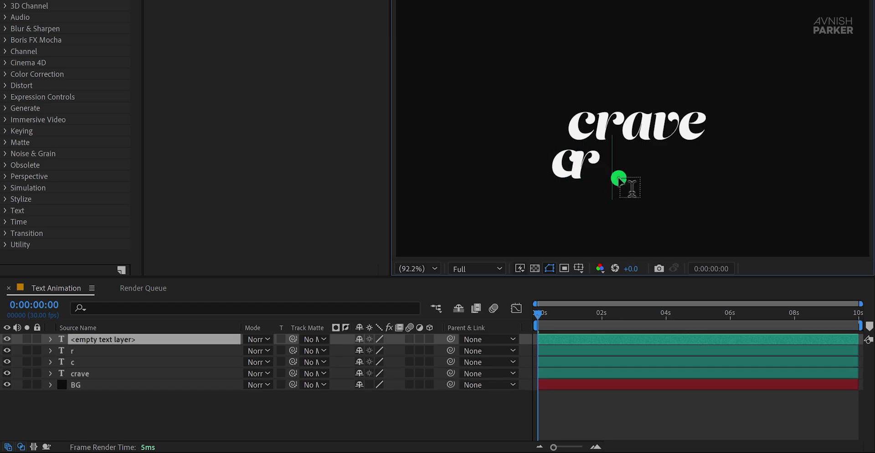
text(a)
key(Escape)
click(644, 179)
text(v)
key(Escape)
click(673, 178)
text(e)
key(Escape)
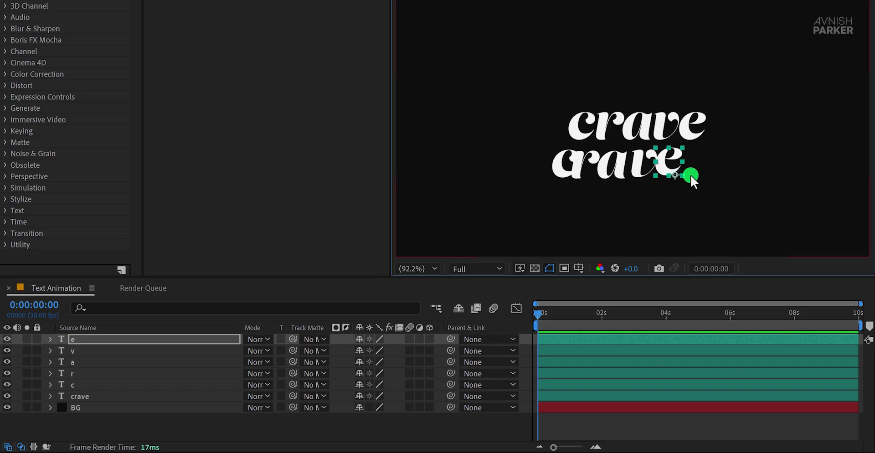
click(7, 396)
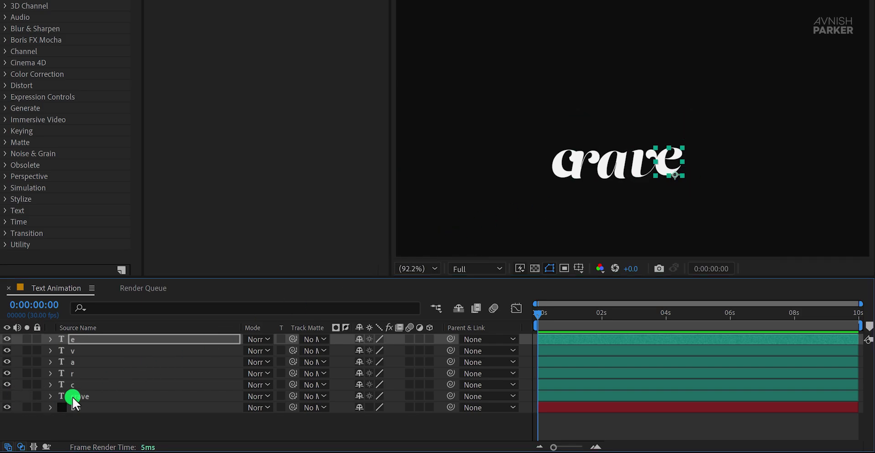
- Show the rulers and place a horizontal guide across the separate letters
click(454, 188)
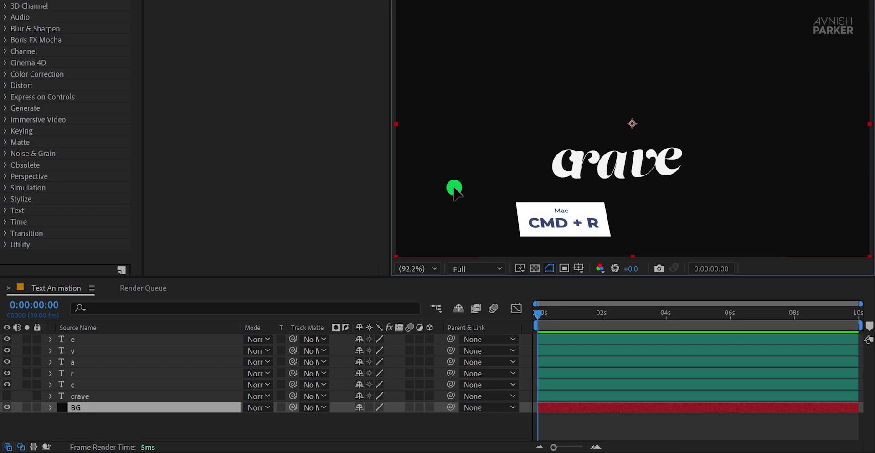
key(ctrl+r)
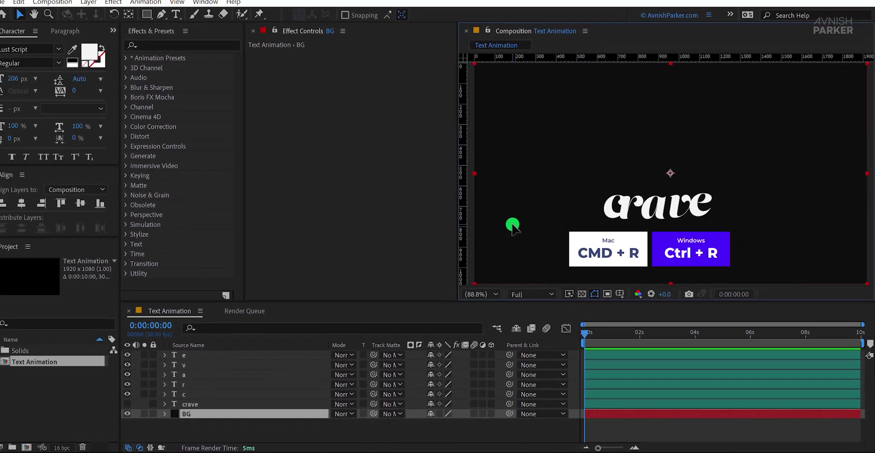
drag(685, 20, 707, 147)
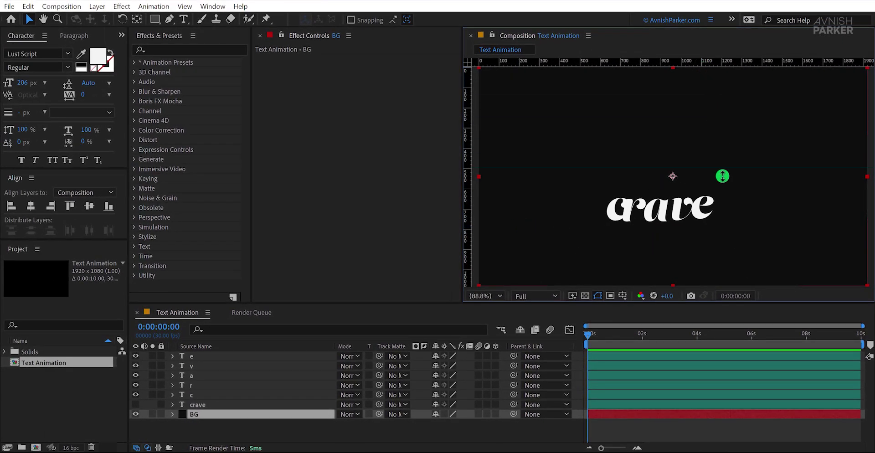
drag(722, 176, 728, 205)
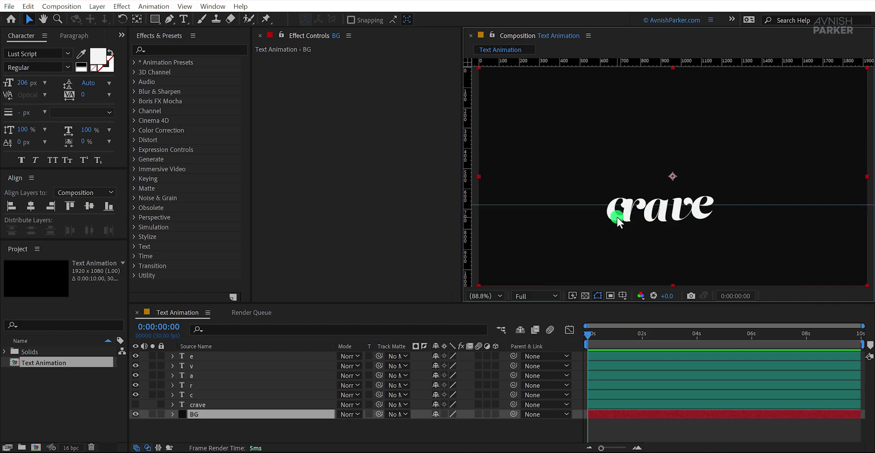
- Move each separate letter up so its base sits on the guide, evenly spaced to read "crave"
scroll(616, 215, up, 2)
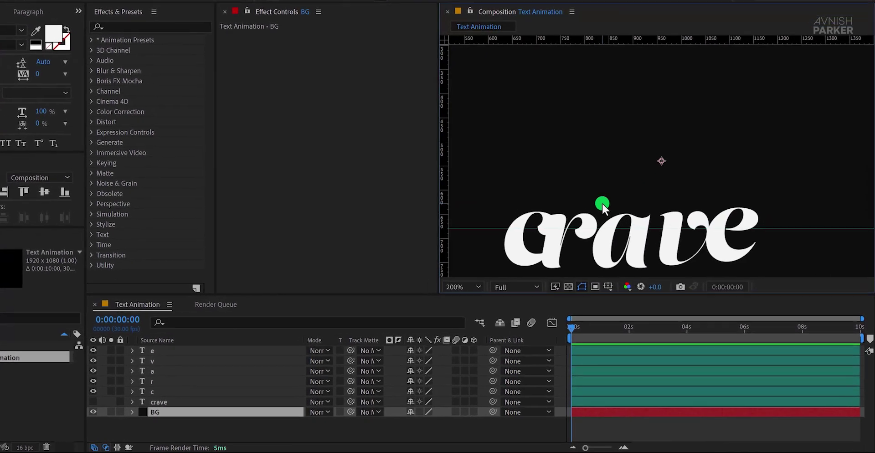
drag(617, 215, 643, 186)
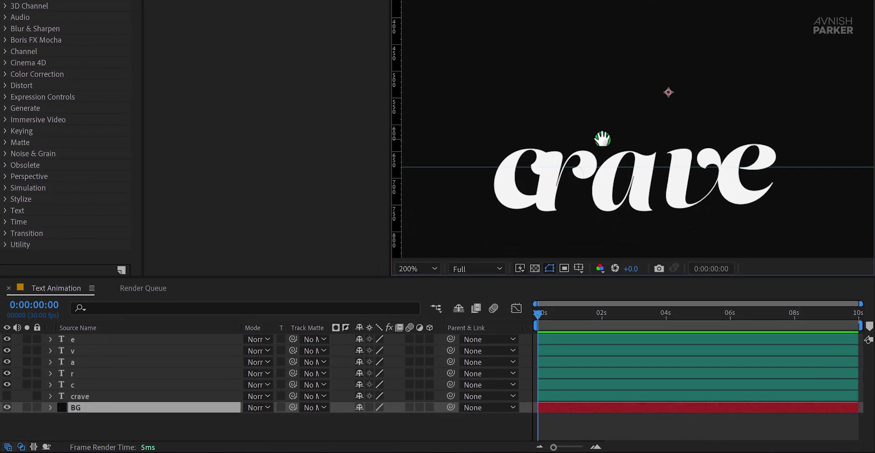
click(93, 387)
drag(524, 192, 570, 152)
drag(610, 201, 641, 157)
drag(673, 198, 703, 158)
drag(729, 192, 767, 155)
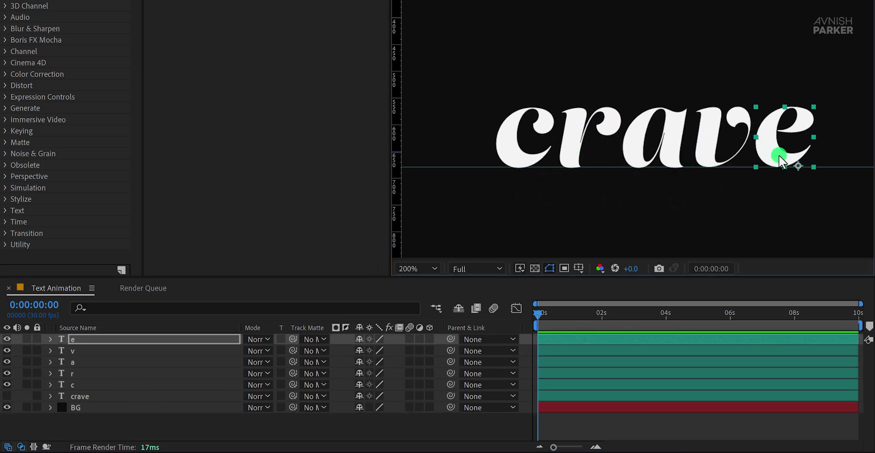
- Fit the composition in the viewer and hide the guide and rulers
click(419, 267)
click(425, 43)
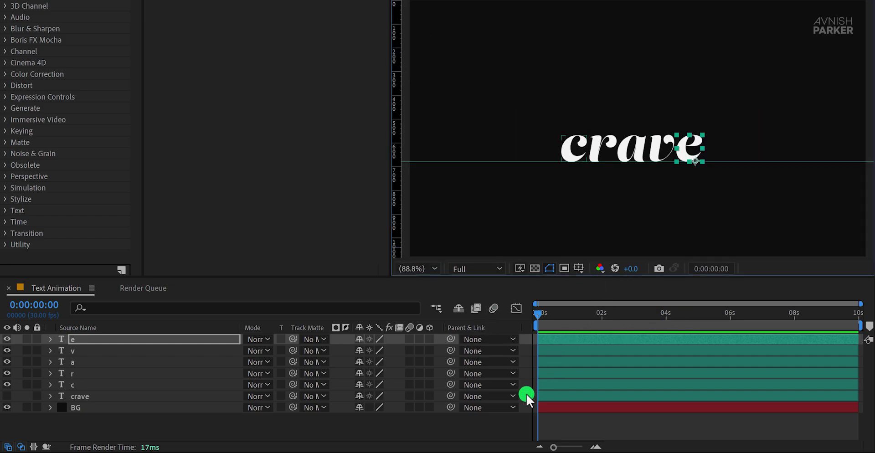
click(483, 422)
key(ctrl+r)
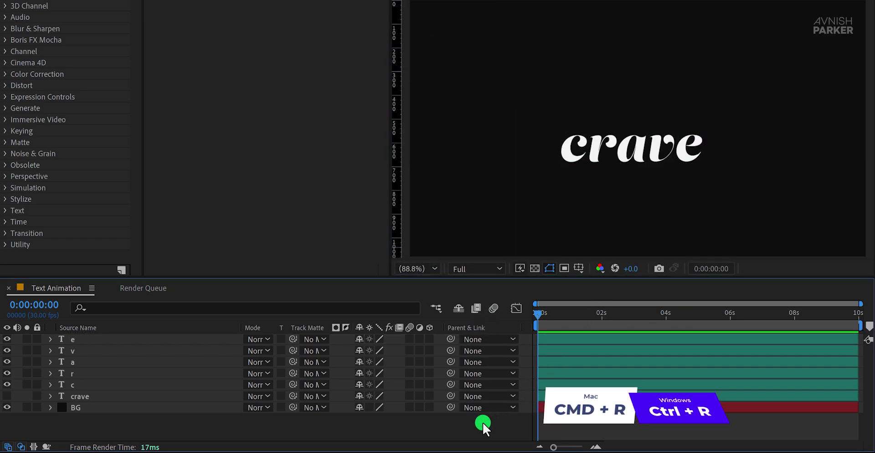
key(ctrl+r)
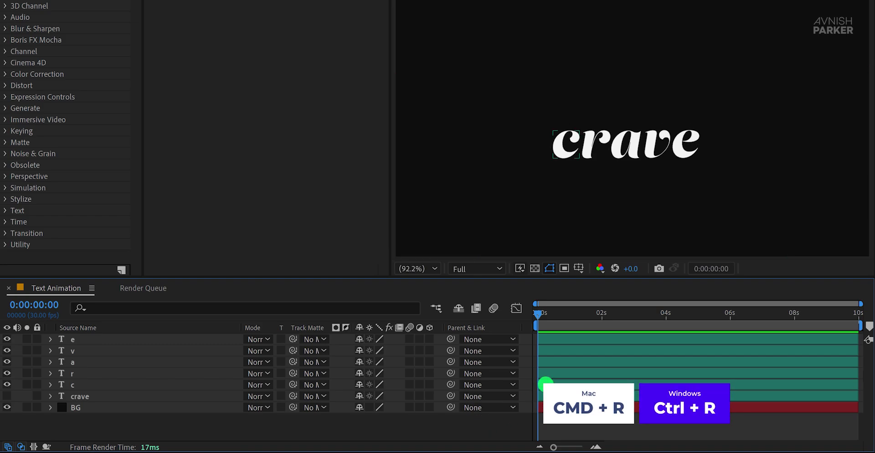
- Select all five letter layers and nudge them together to the center of the composition
click(75, 382)
shift+click(75, 338)
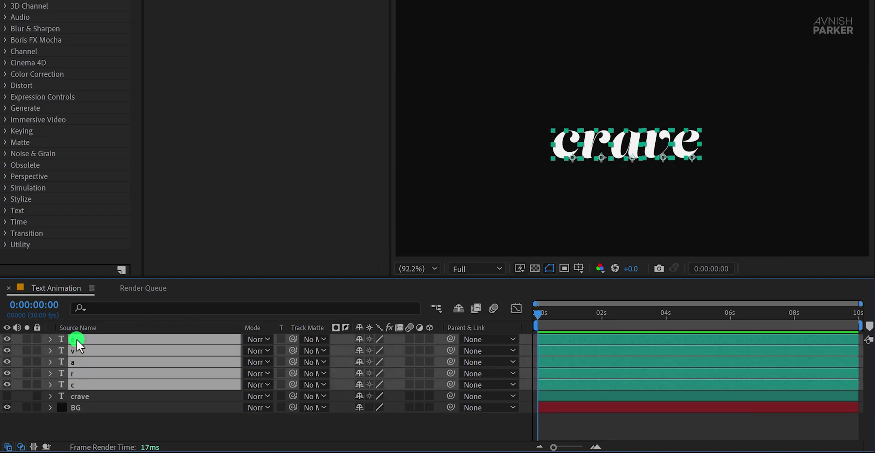
key(shift+Up)
key(shift+Up)
key(shift+Up)
key(shift+Up)
key(shift+Up)
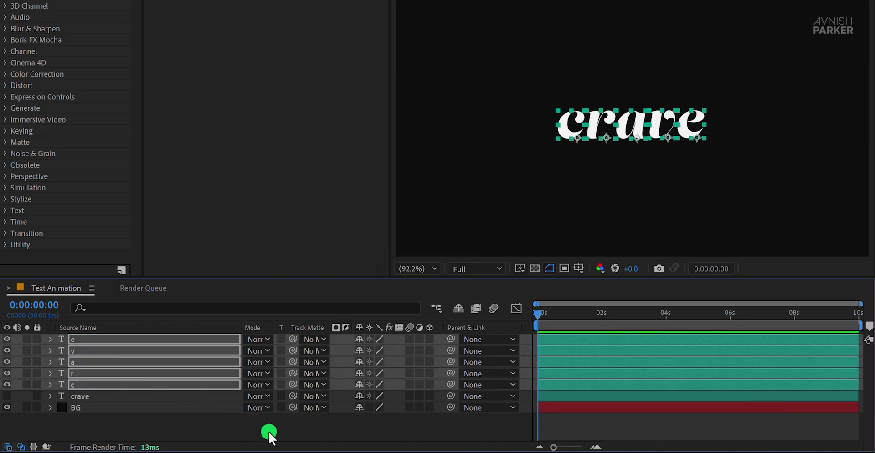
click(268, 431)
- Fine-tune the spacing at the end of the word by nudging the v and e letters
click(102, 350)
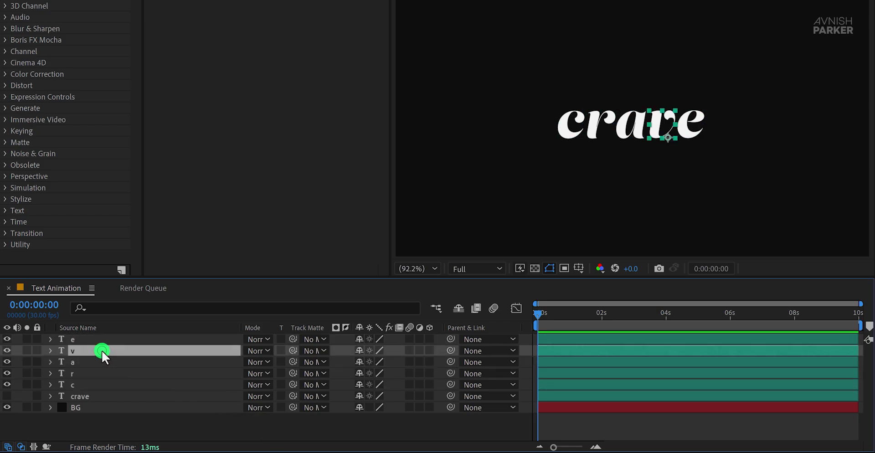
key(Return)
key(Return)
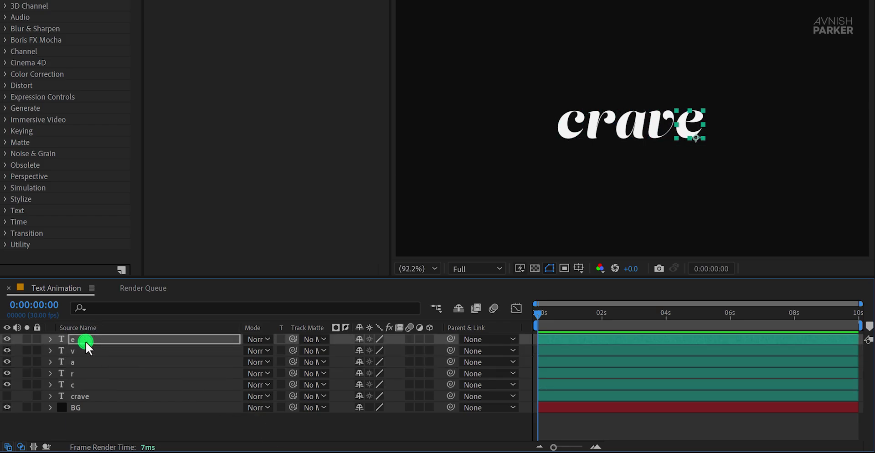
click(140, 423)
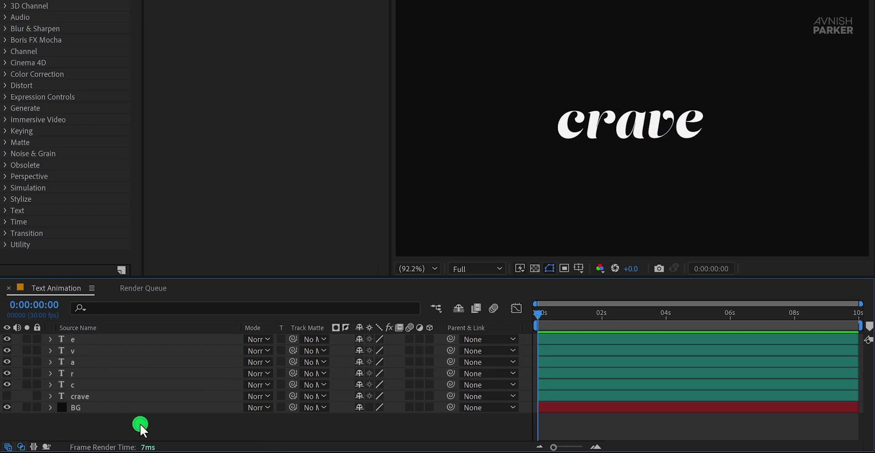
- On the c layer, draw a curved pen mask path from the letter's lower tip around its outer bowl to the upper curve
click(102, 383)
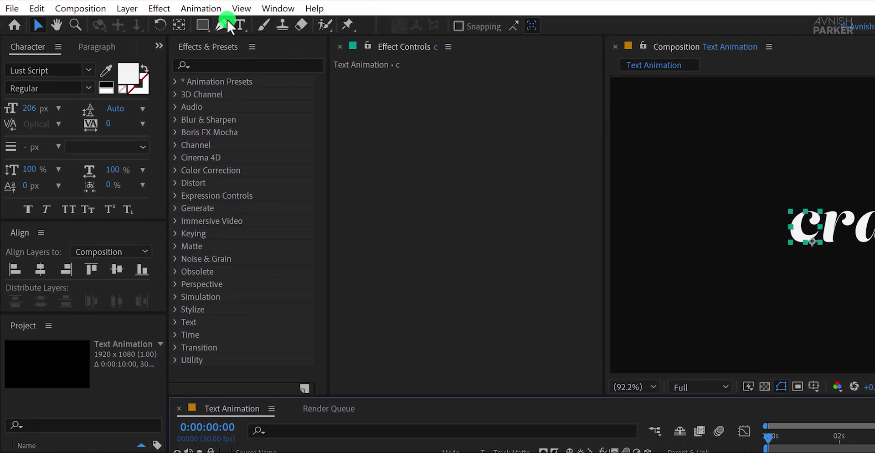
click(227, 21)
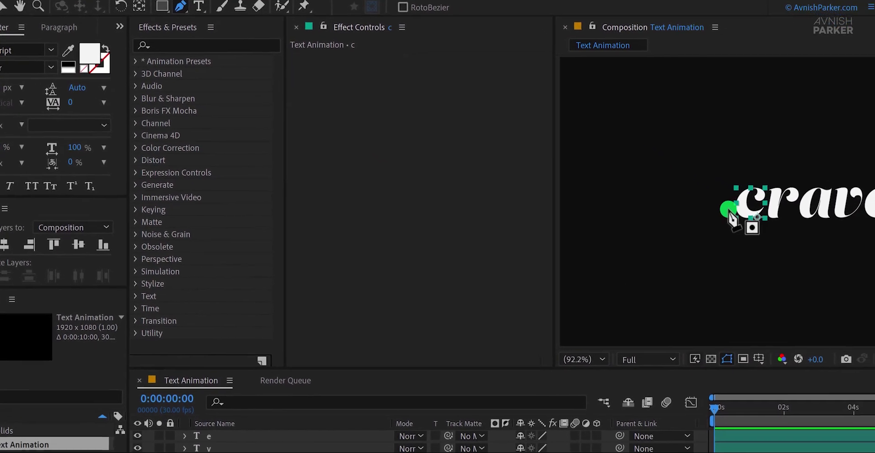
scroll(725, 206, up, 3)
drag(517, 135, 696, 136)
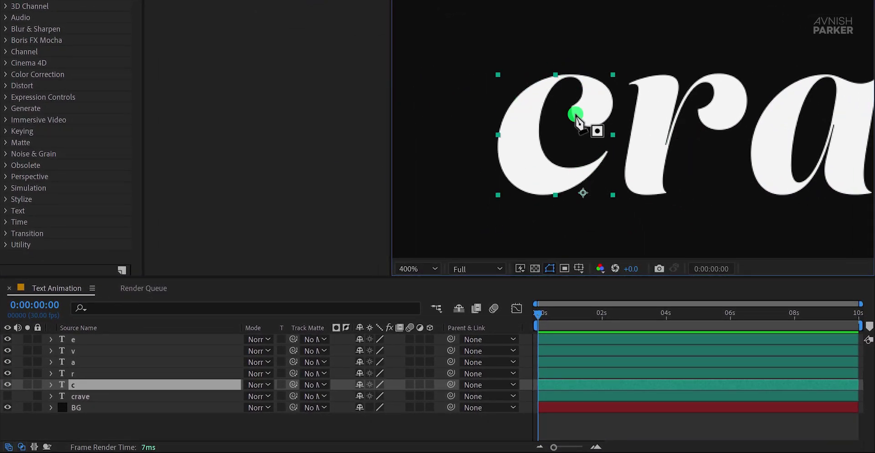
click(608, 153)
drag(527, 166, 502, 124)
click(526, 110)
drag(526, 167, 522, 166)
drag(532, 106, 534, 102)
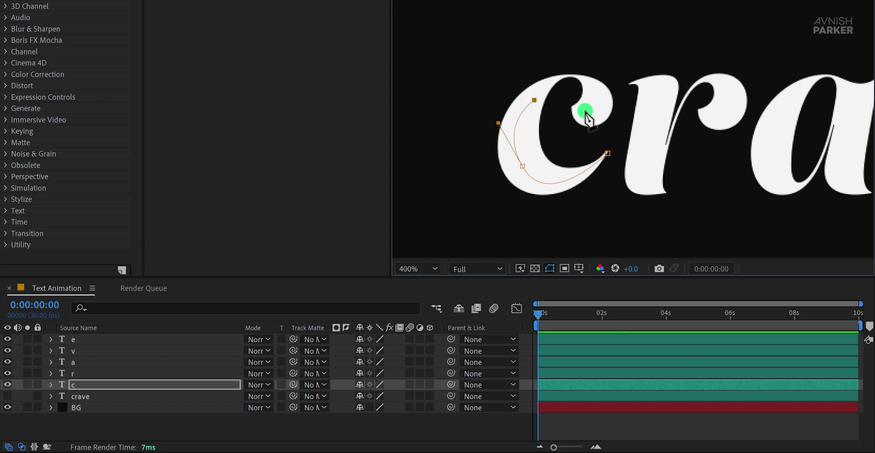
- Finish the c's open mask path over the top into its inner terminal and adjust its points to follow the stroke
drag(587, 114, 588, 82)
drag(577, 14, 586, 83)
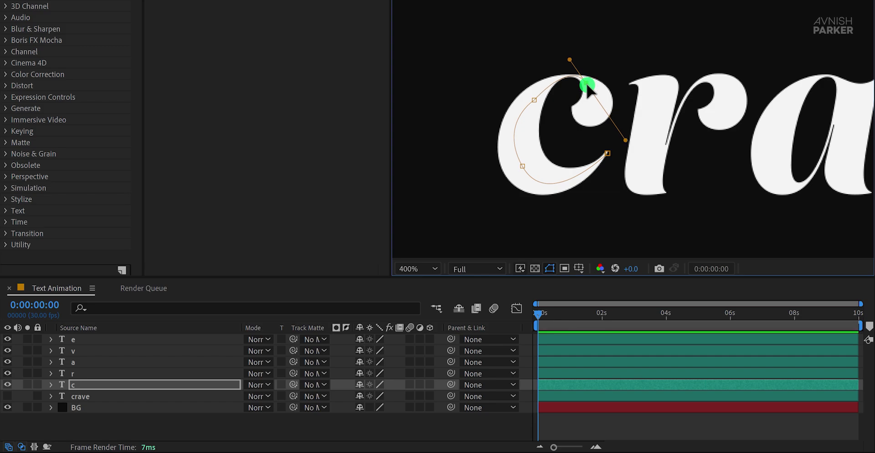
click(581, 115)
drag(626, 140, 614, 109)
drag(535, 100, 532, 95)
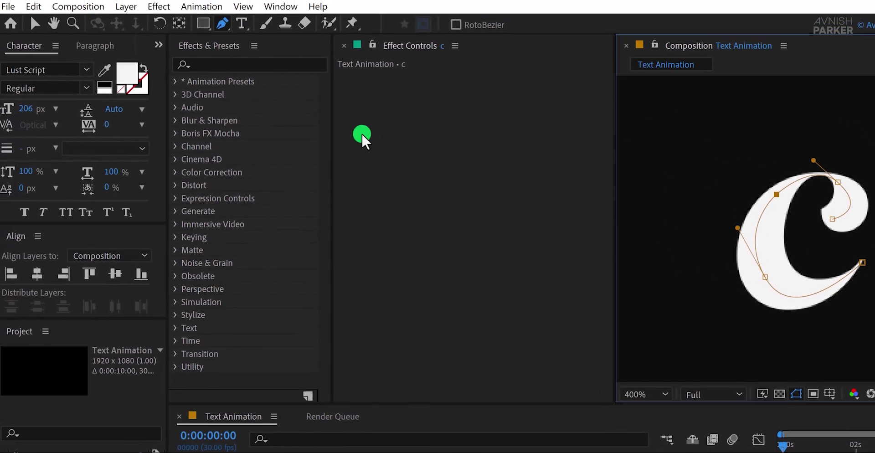
- Apply the Stroke effect to the c layer with Mask 1 as the path and Reveal Original Image as the paint style
click(121, 4)
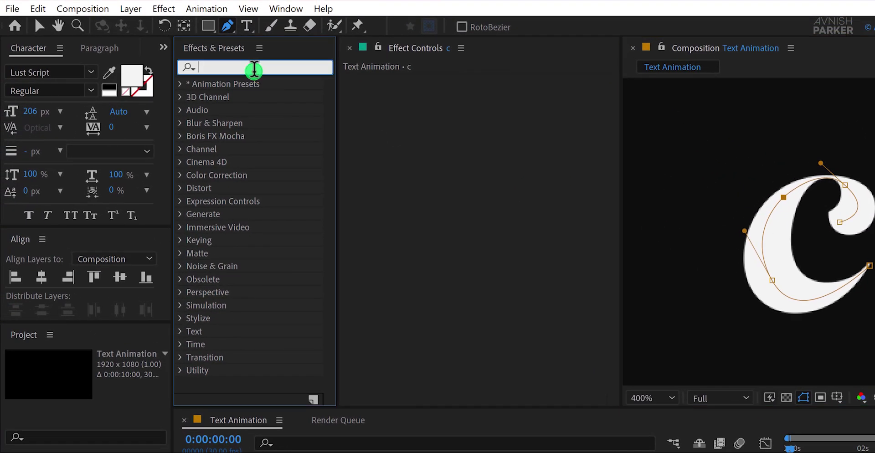
text(strok)
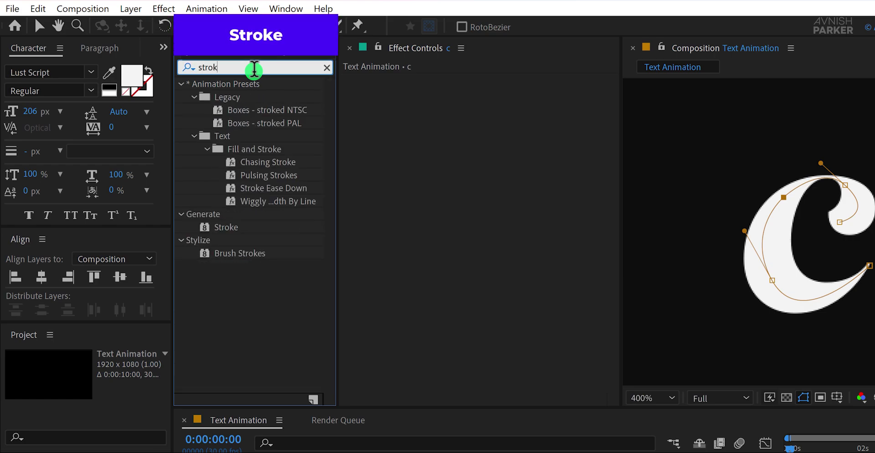
mouse_move(268, 231)
mouse_down()
mouse_move(220, 236)
mouse_move(466, 219)
mouse_move(499, 173)
mouse_up()
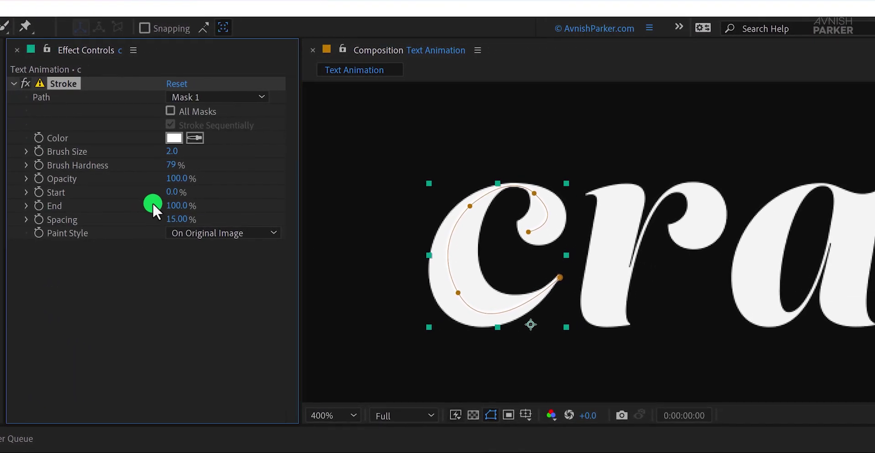
click(191, 97)
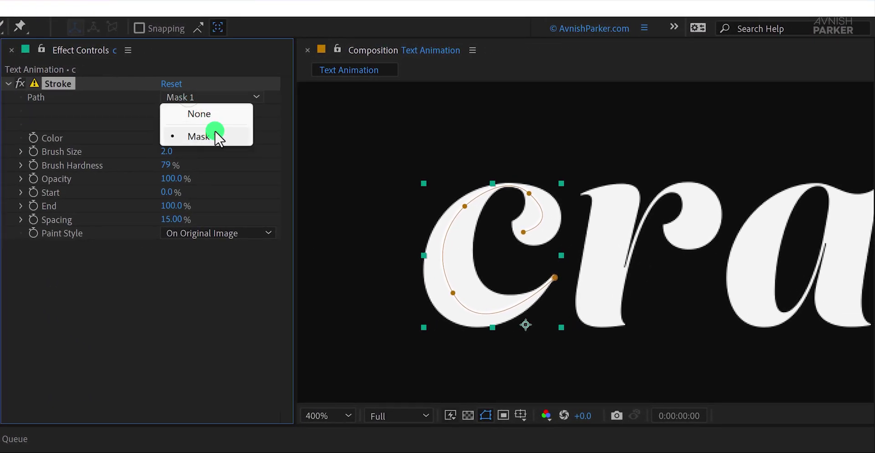
click(218, 137)
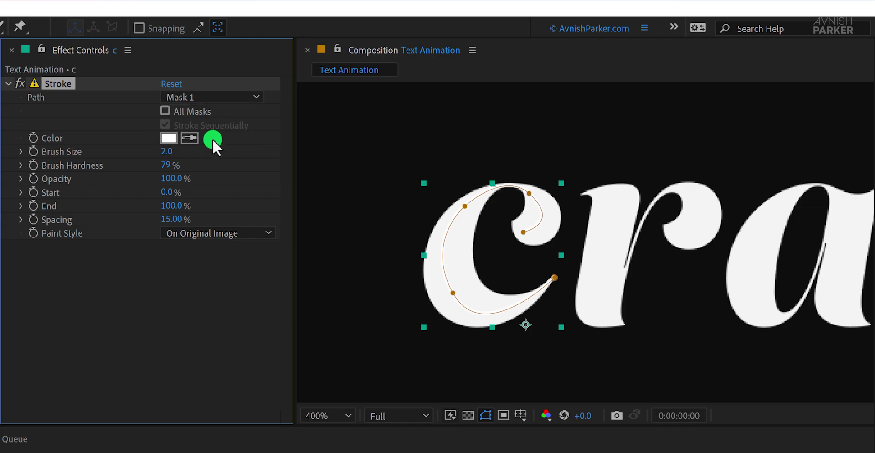
click(182, 233)
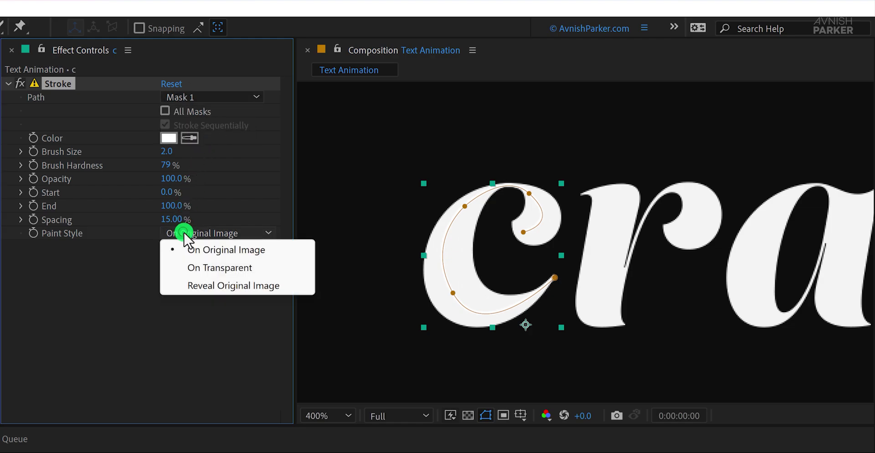
click(211, 284)
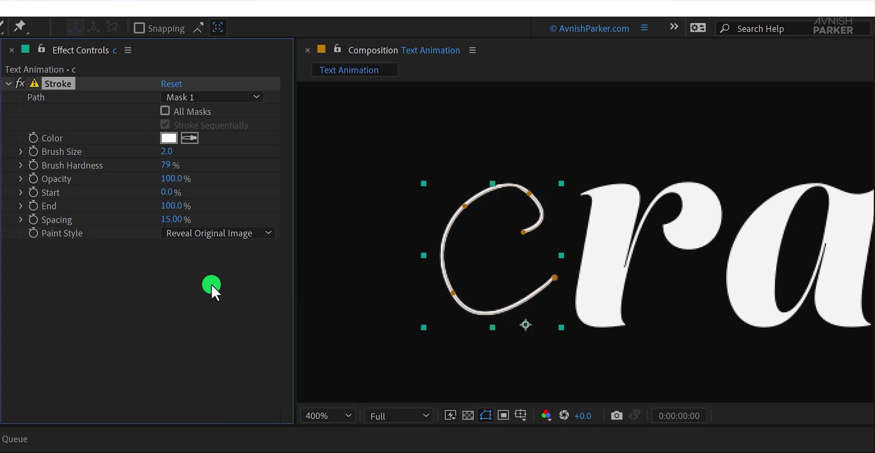
- Set the Stroke brush size to 26.5 and brush hardness to 100% so the whole letter c is covered
drag(164, 152, 320, 152)
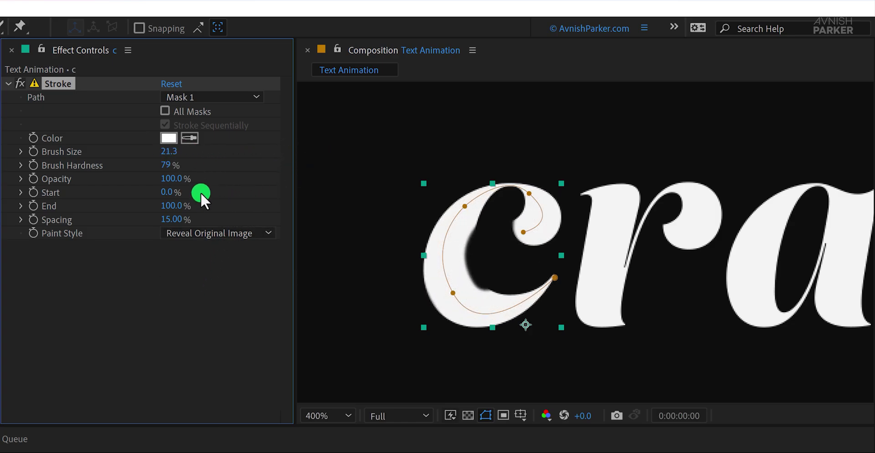
drag(173, 165, 421, 157)
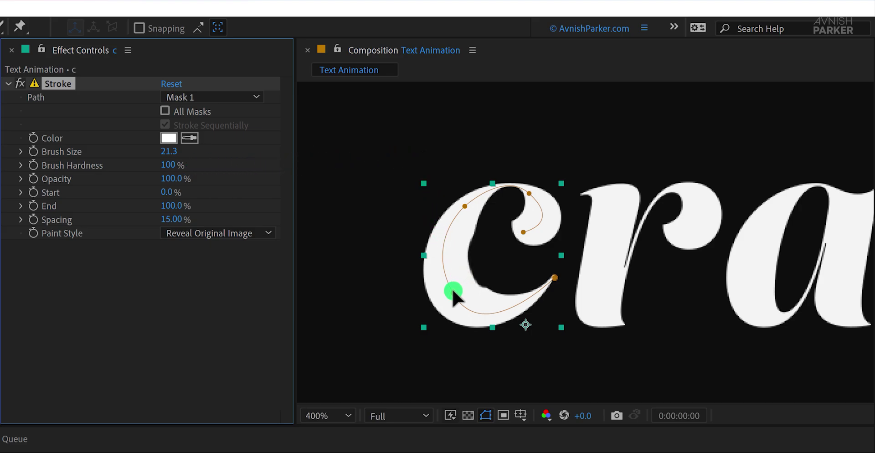
drag(175, 154, 199, 154)
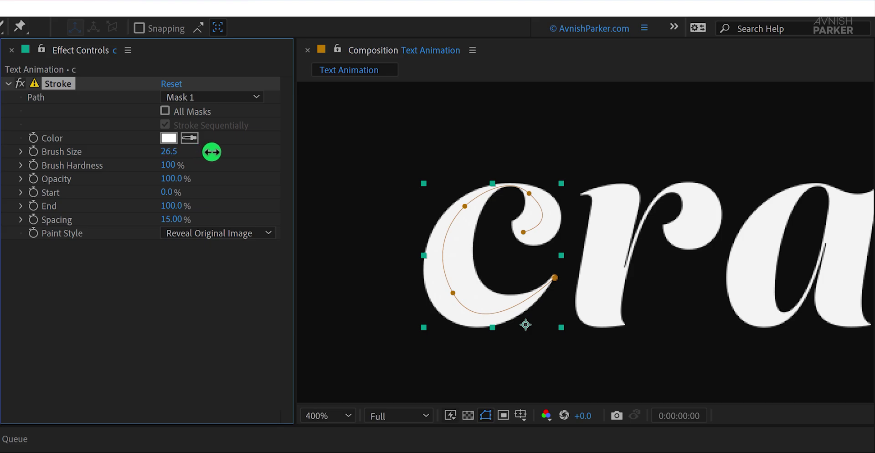
click(530, 192)
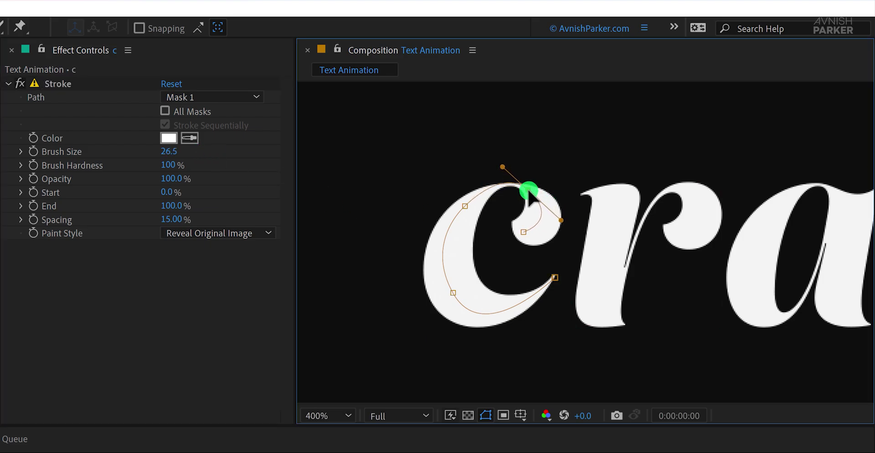
- Keyframe the Stroke effect's End on the c from 0% at 0:00:00:00 to 100% at 0:00:01:04
mouse_move(175, 204)
mouse_down()
mouse_move(156, 207)
mouse_move(179, 218)
mouse_move(206, 209)
mouse_move(96, 218)
mouse_up()
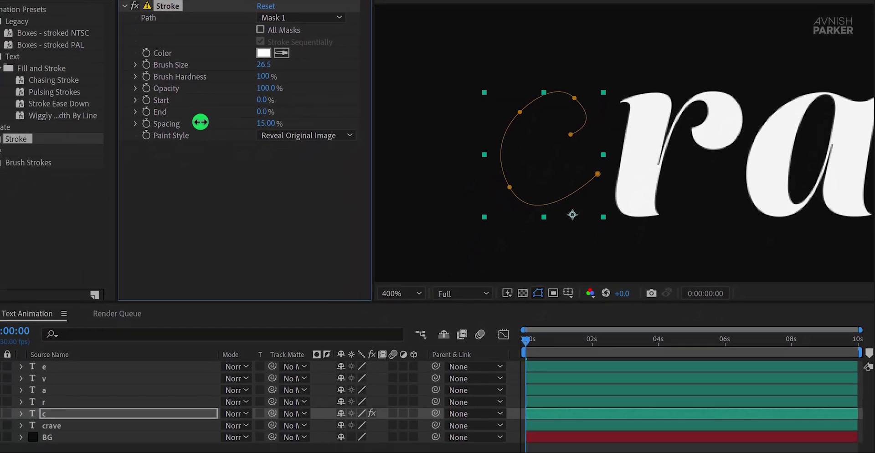
drag(525, 339, 536, 343)
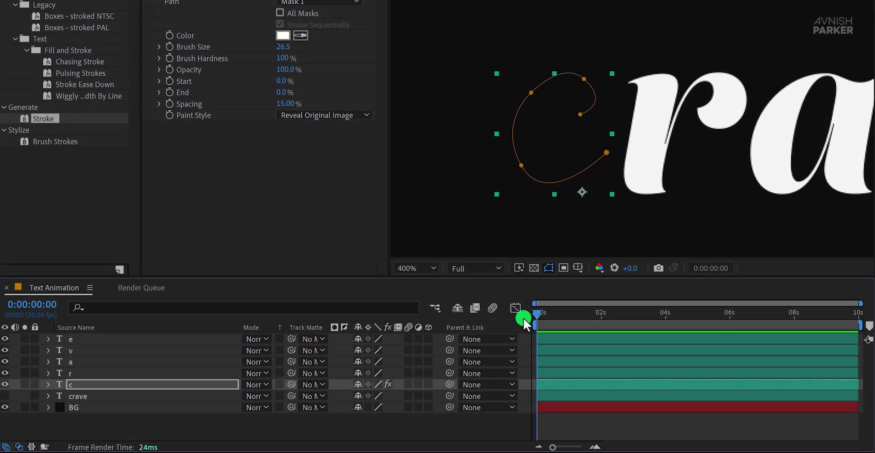
click(172, 90)
drag(540, 310, 576, 319)
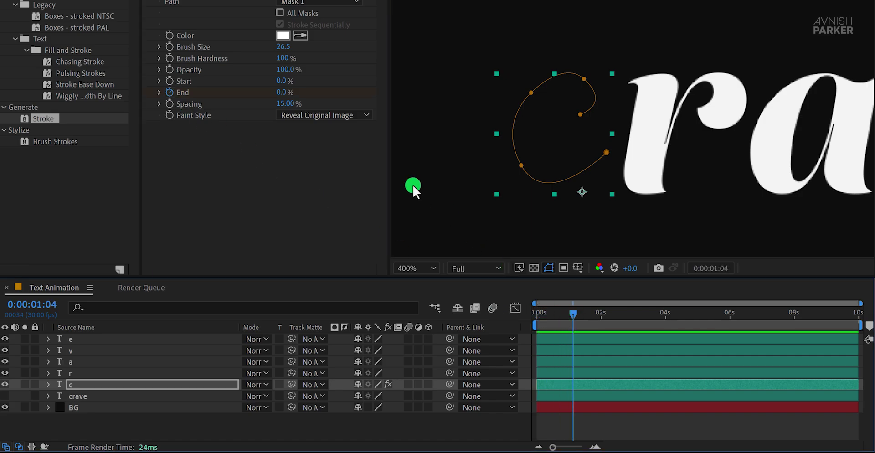
drag(281, 94, 366, 103)
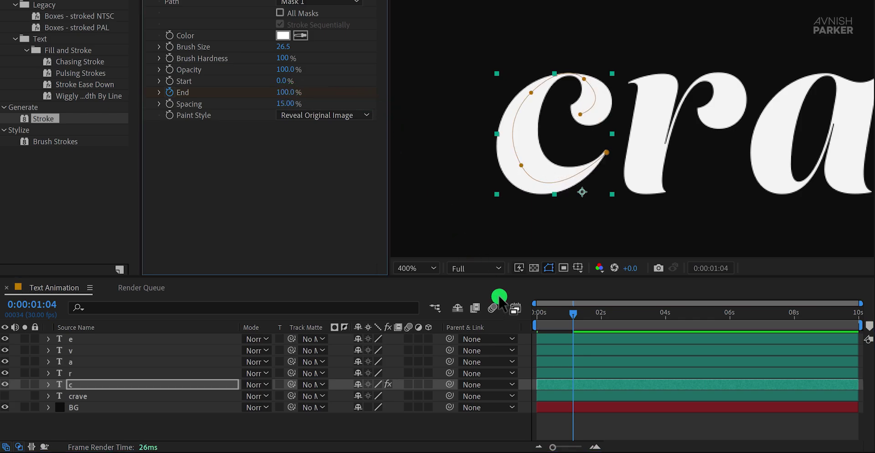
- Reveal the c layer's keyframes and apply Easy Ease to both End keyframes
click(580, 383)
key(u)
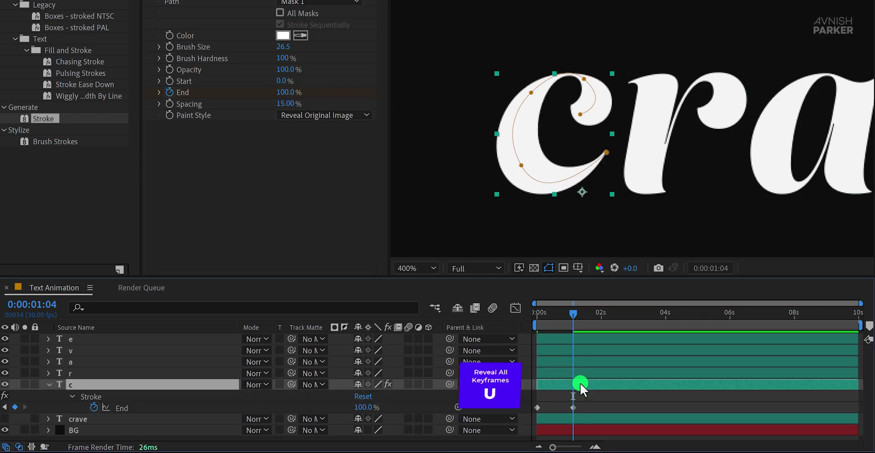
drag(588, 401, 529, 413)
key(F9)
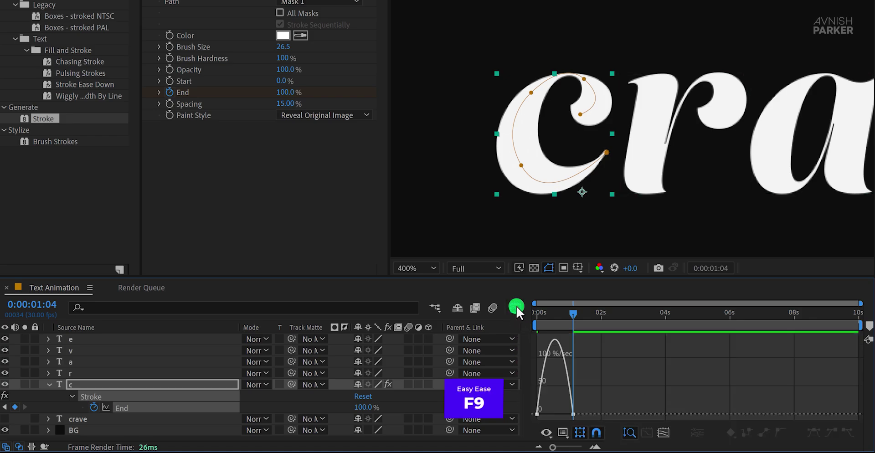
- Reshape the End keyframes' speed graph into a sharp central peak, return to the layer bar view and preview the reveal
click(542, 397)
click(537, 418)
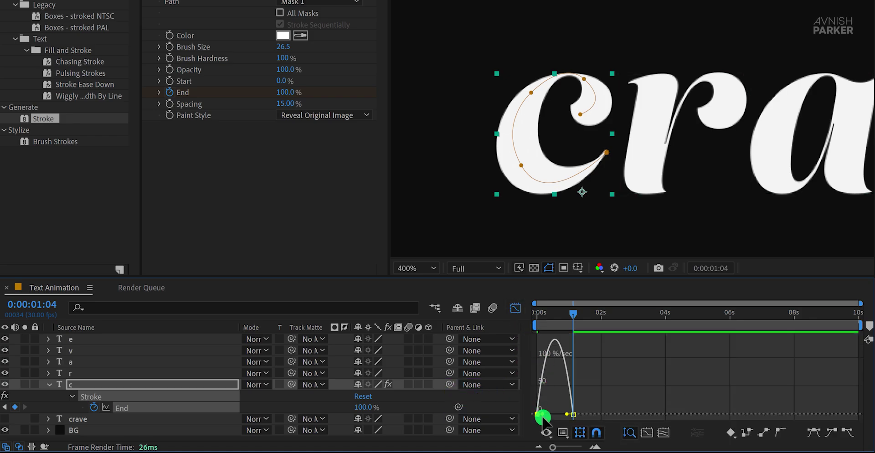
drag(543, 415, 562, 403)
click(565, 414)
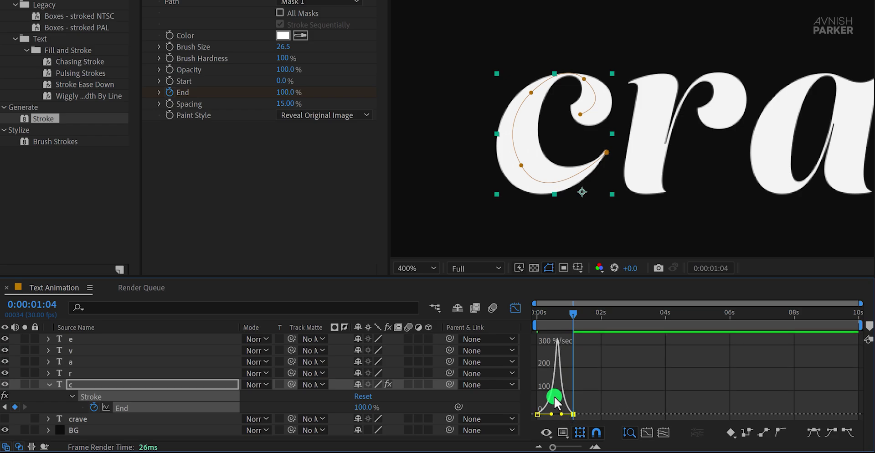
right_click(586, 378)
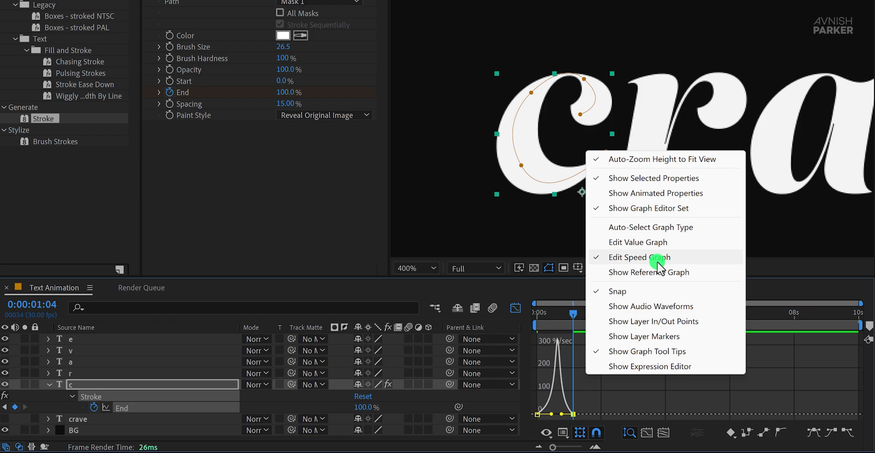
click(511, 309)
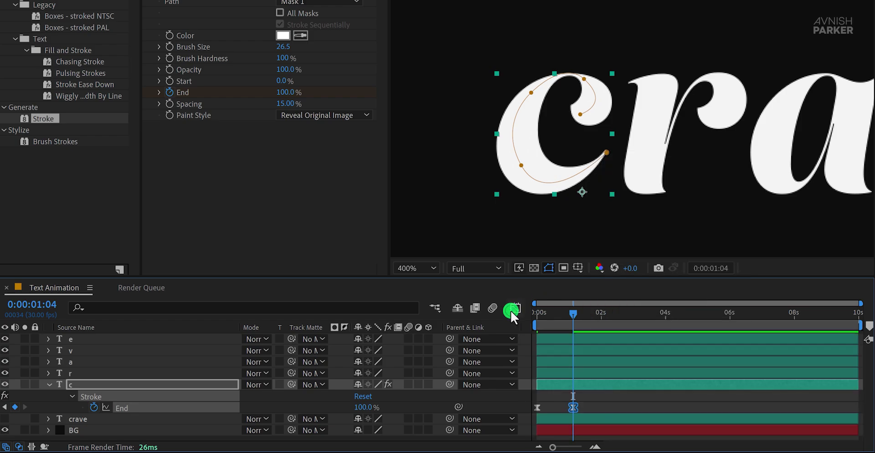
drag(585, 390, 595, 395)
key(space)
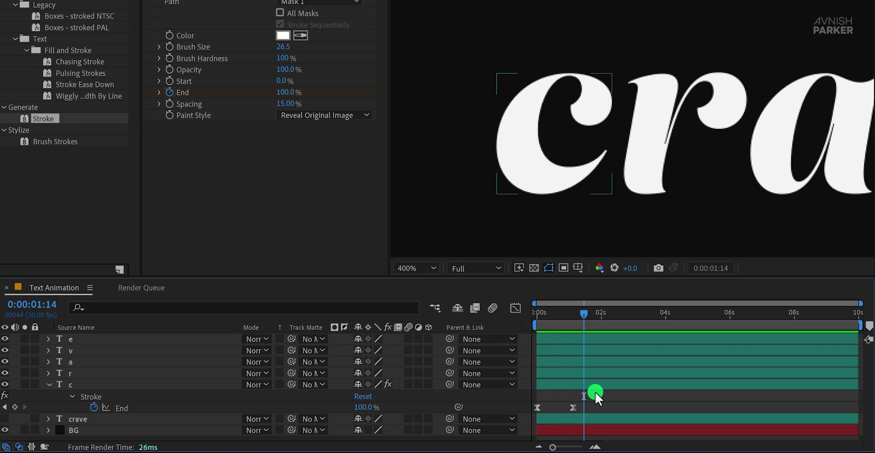
mouse_move(556, 312)
mouse_down()
mouse_move(525, 321)
mouse_move(571, 324)
mouse_move(514, 329)
mouse_move(581, 327)
mouse_up()
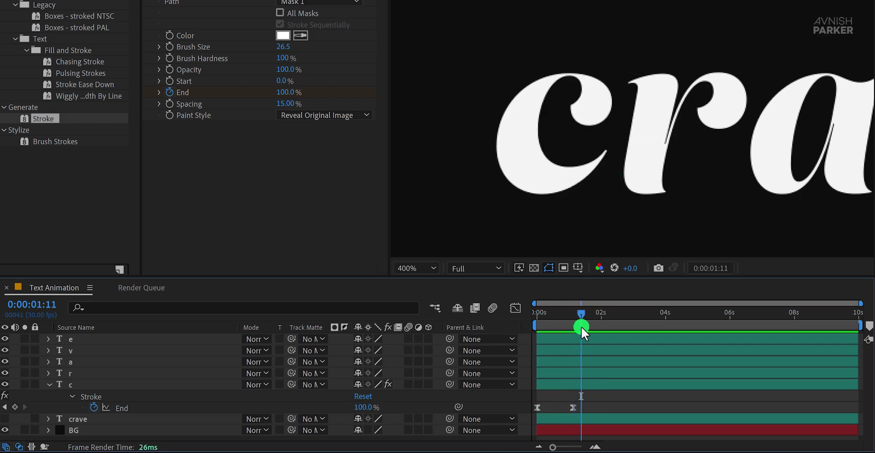
- Show the Rotation property of the c layer
click(72, 409)
click(76, 384)
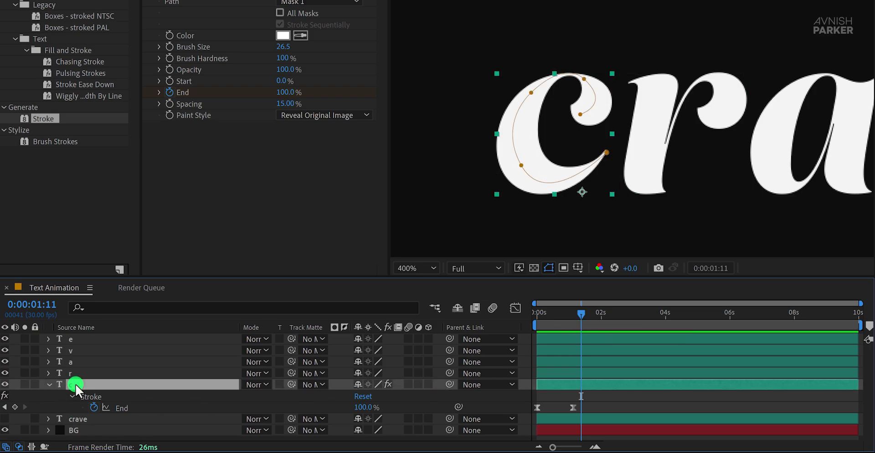
key(r)
- Try to shift the c layer's anchor point slightly at the letter's base and undo the move
click(550, 343)
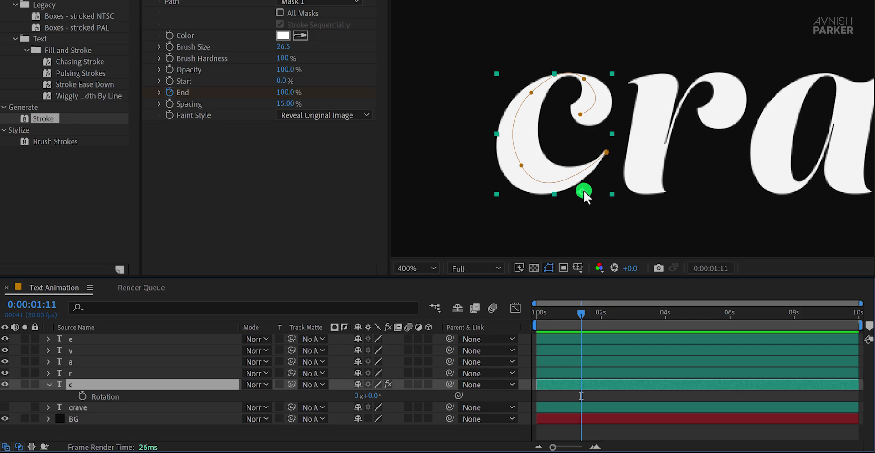
key(y)
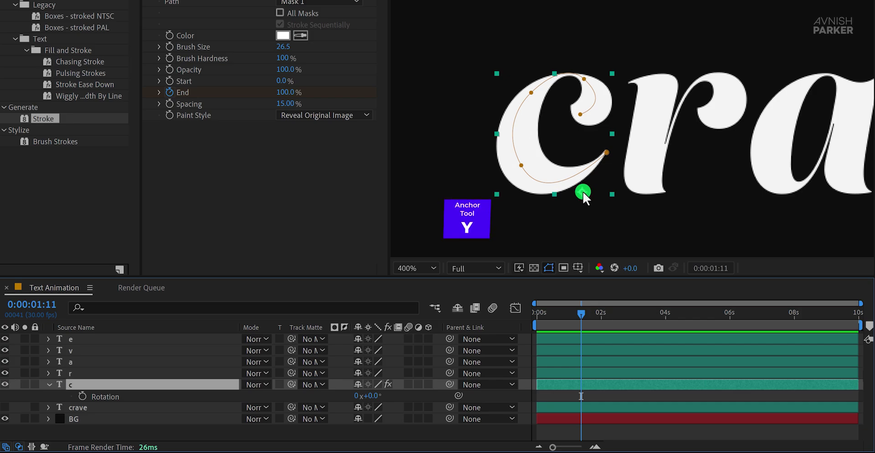
mouse_move(583, 194)
mouse_down()
mouse_move(504, 192)
mouse_move(579, 196)
mouse_up()
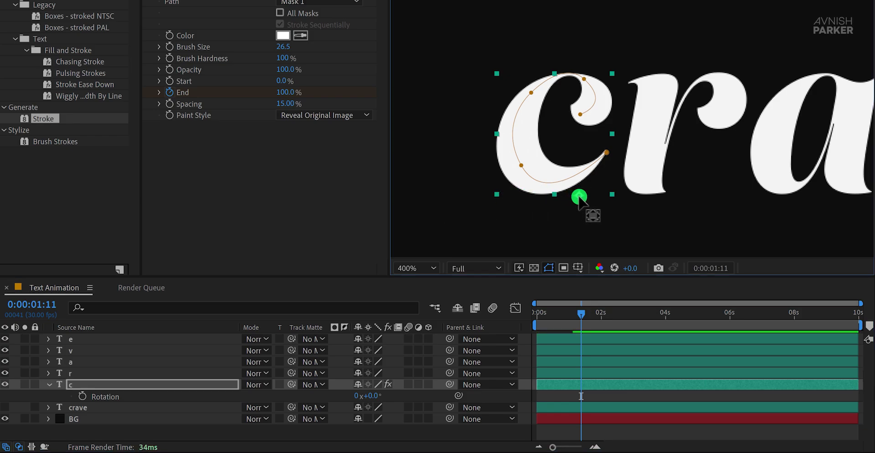
key(ctrl+z)
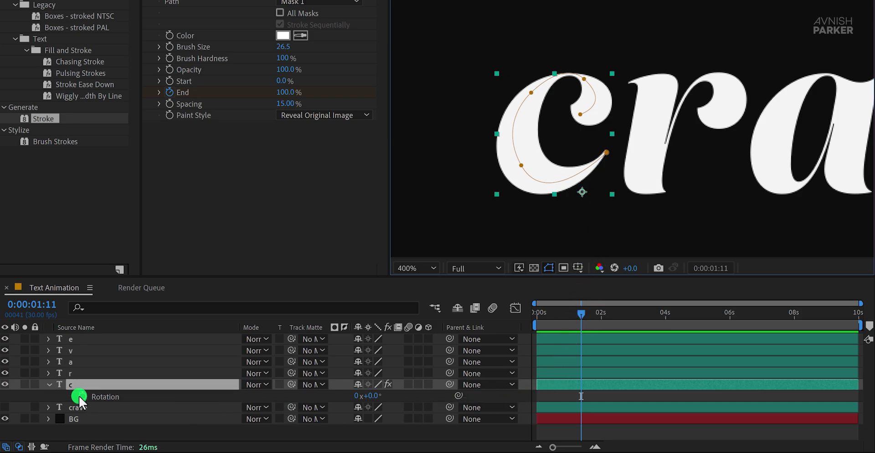
- Keyframe the c layer's Rotation at 0° in line with the End keyframe at 0:00:01:04 and at a negative angle at 0:00:00:00
key(u)
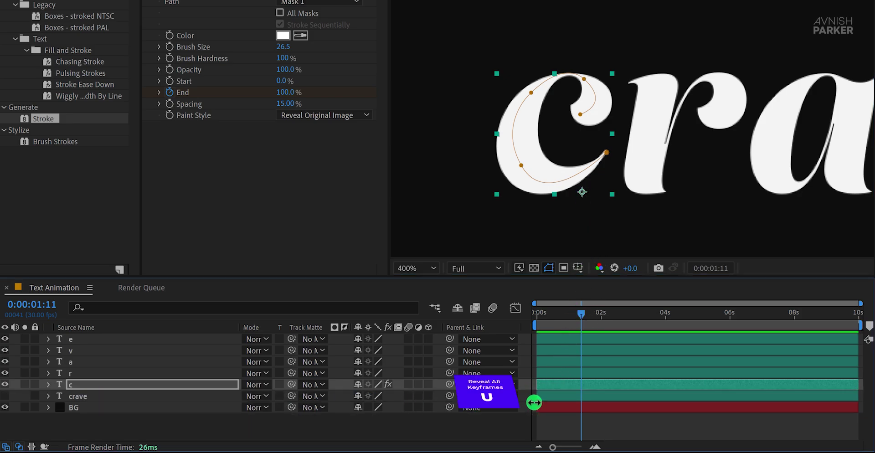
key(u)
drag(584, 417, 575, 419)
drag(550, 313, 524, 314)
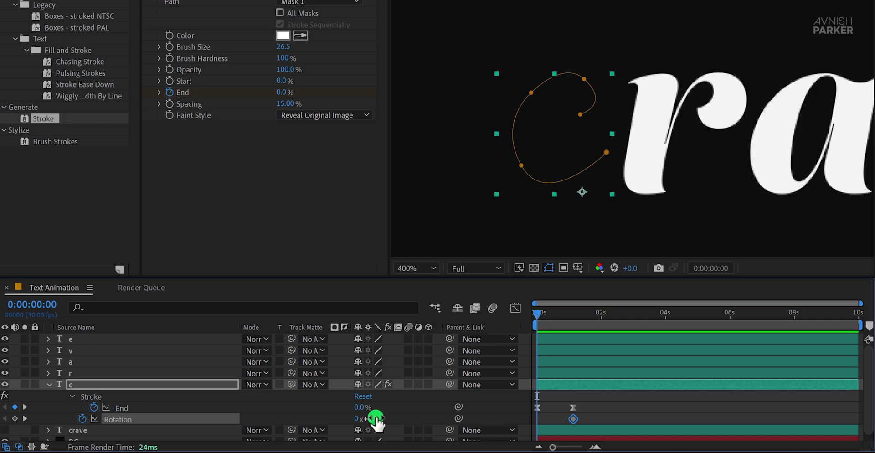
drag(375, 418, 353, 419)
drag(539, 311, 590, 319)
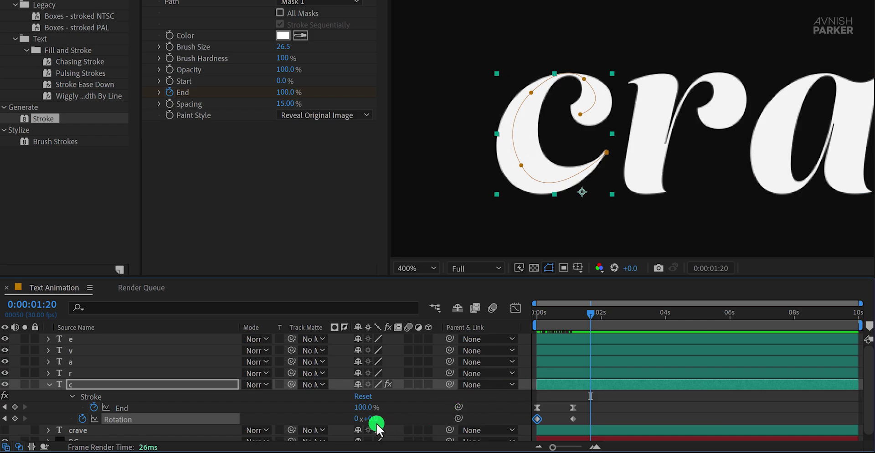
- Move the c layer's 0° Rotation keyframe to 0:00:01:20, keyframe Rotation at 15.9° at 0:00:01:04 and preview the motion
click(558, 431)
drag(573, 420, 592, 420)
drag(591, 312, 581, 313)
drag(373, 420, 398, 417)
key(space)
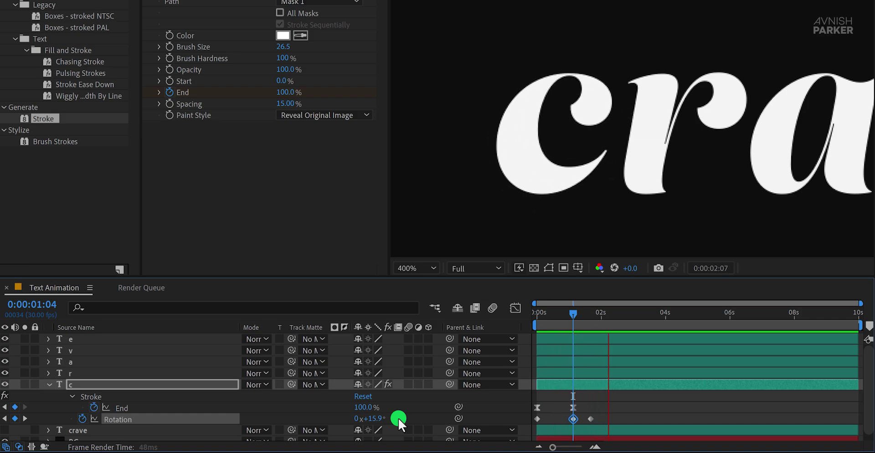
key(space)
- Apply Easy Ease to the c layer's three Rotation keyframes and reshape their speed graph into sharp central peaks
drag(603, 415, 515, 425)
key(F9)
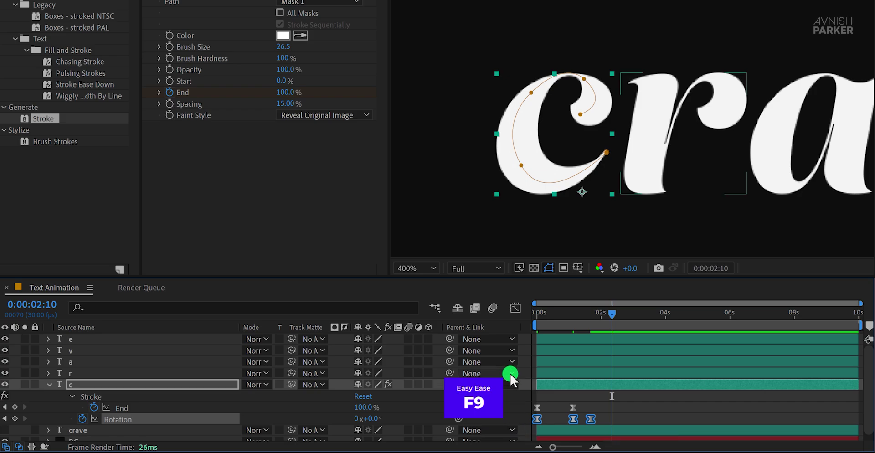
click(516, 309)
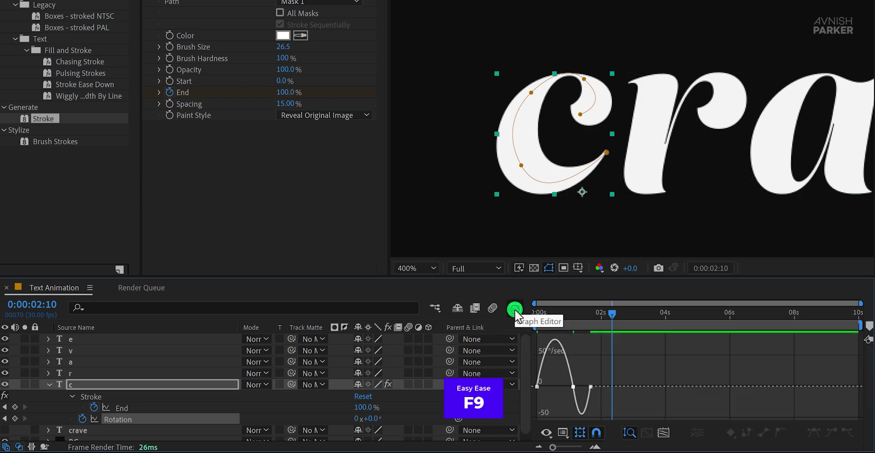
click(538, 387)
drag(549, 386, 588, 392)
drag(585, 391, 582, 389)
key(space)
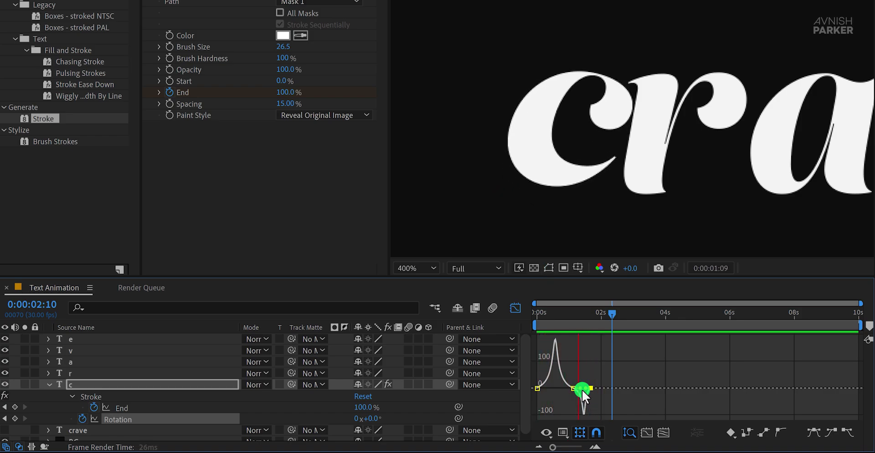
key(space)
click(524, 308)
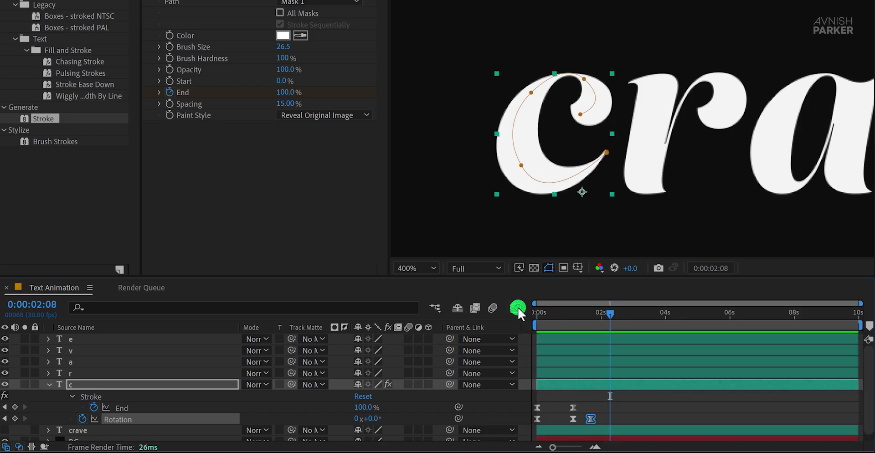
- Keyframe the c layer's Position at 737.5, 599.0 and align the keyframe with the End keyframe at 0:00:01:04
click(589, 315)
click(182, 384)
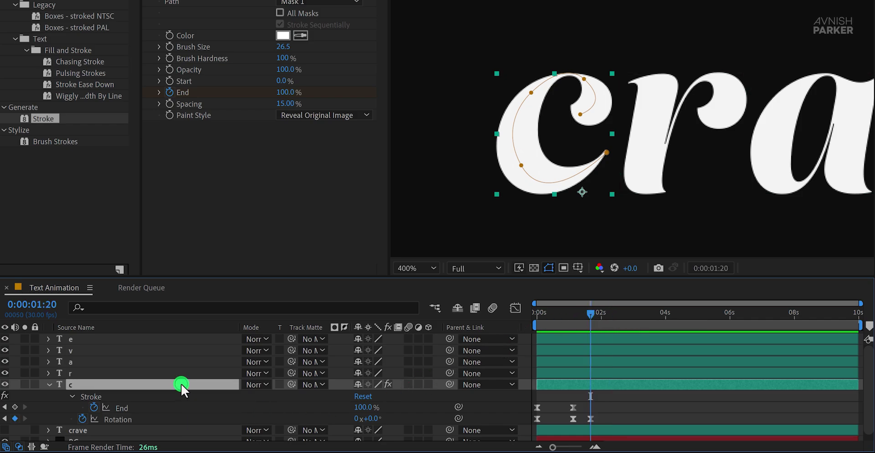
key(p)
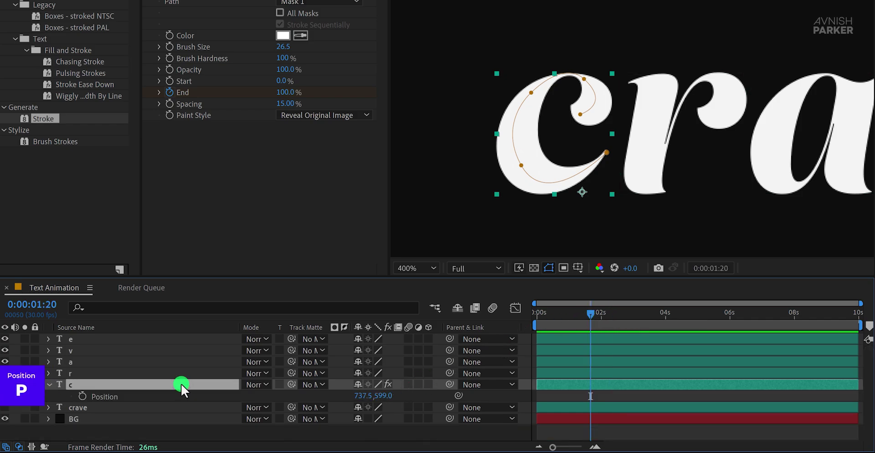
click(82, 395)
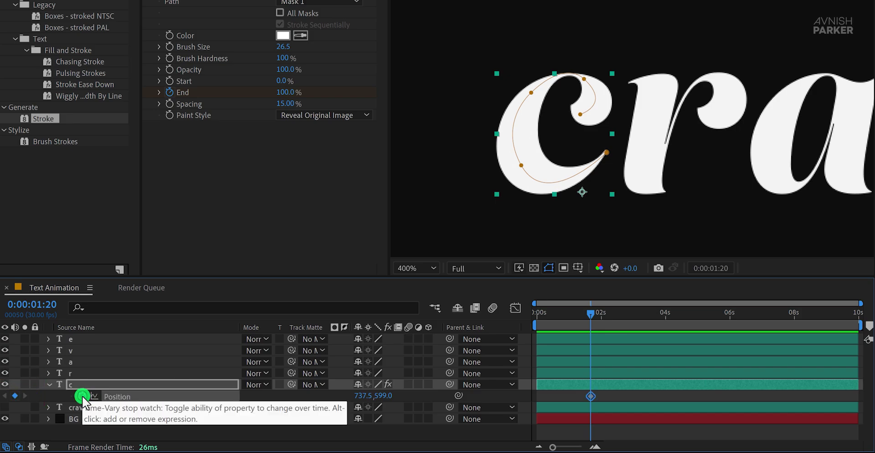
key(u)
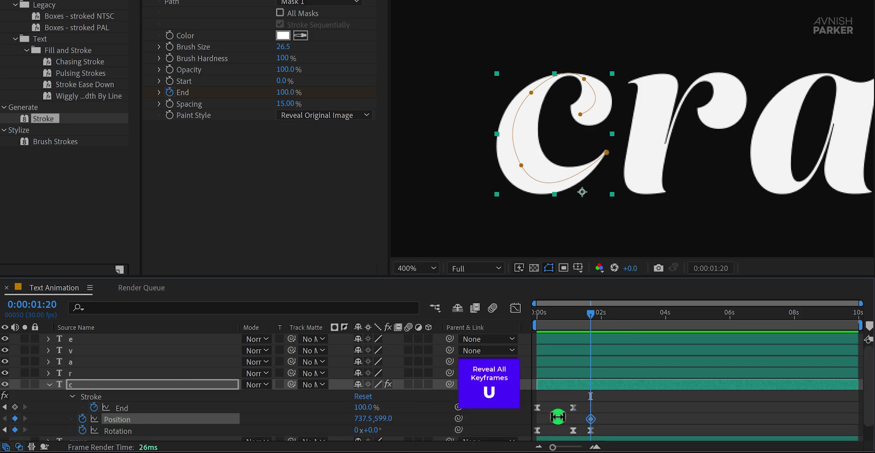
drag(589, 419, 578, 421)
- Add a raised Position keyframe at 737.5, 558.0 for the c layer and place it at 0:00:00:19
drag(587, 313, 551, 329)
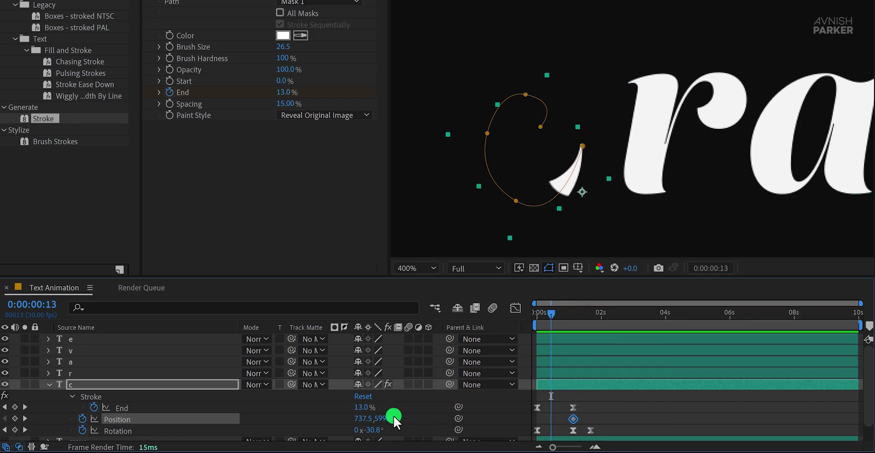
drag(391, 416, 357, 423)
drag(550, 313, 573, 324)
click(573, 418)
click(573, 419)
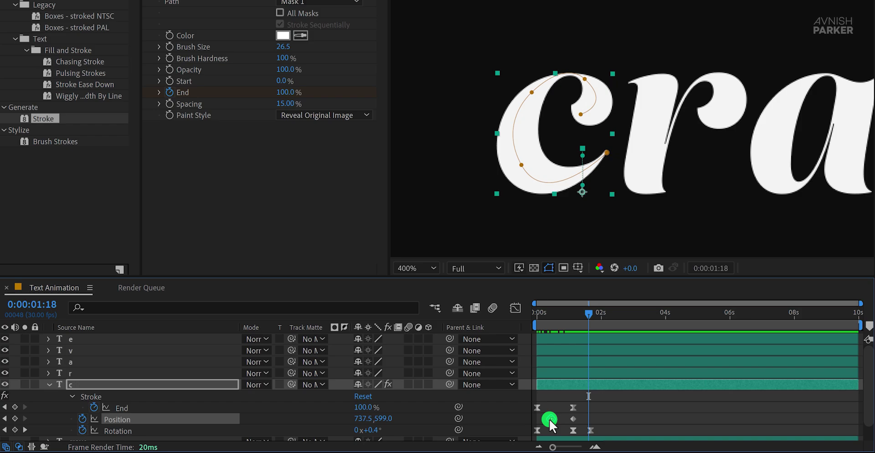
drag(551, 418, 544, 418)
drag(590, 320, 558, 321)
click(545, 417)
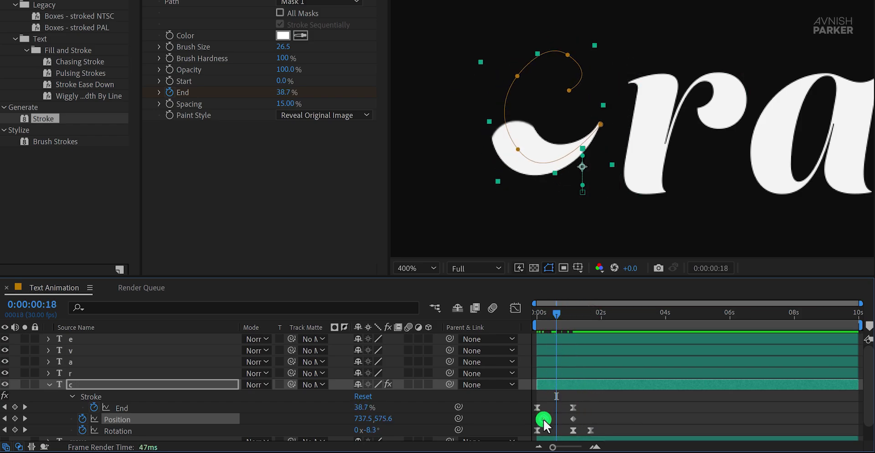
mouse_move(544, 419)
drag(543, 419, 556, 419)
- Copy the 737.5, 599.0 Position keyframe of the c layer to 0:00:00:06
drag(556, 320, 544, 314)
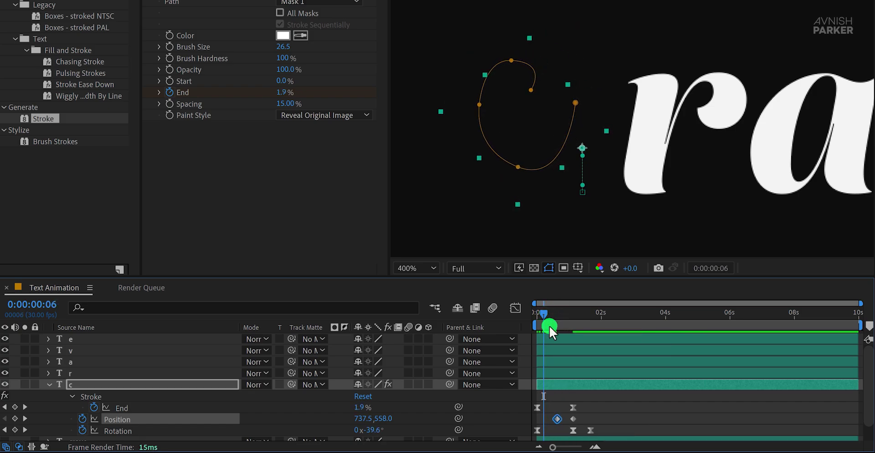
click(573, 420)
key(ctrl+c)
key(ctrl+v)
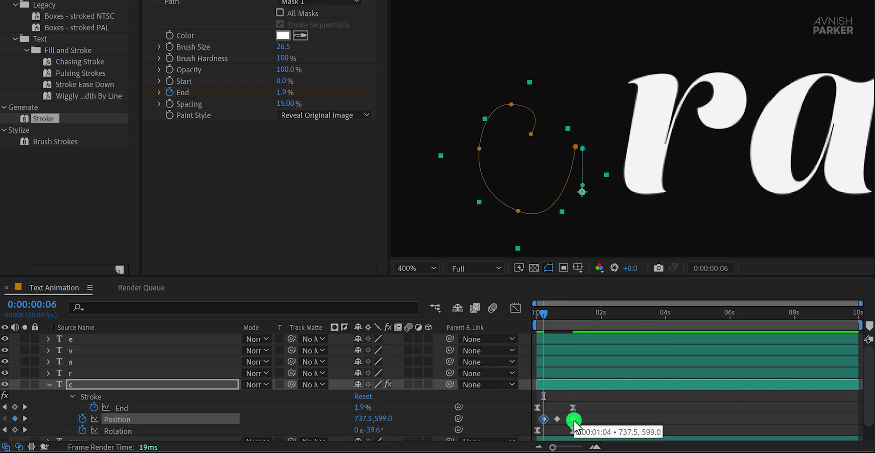
drag(567, 421, 556, 420)
- Shift the last Position keyframe later, copy the raised keyframe to around 0:00:01:03 and preview the letter's movement
mouse_move(545, 308)
mouse_down()
mouse_move(591, 322)
mouse_move(565, 325)
mouse_move(573, 327)
mouse_up()
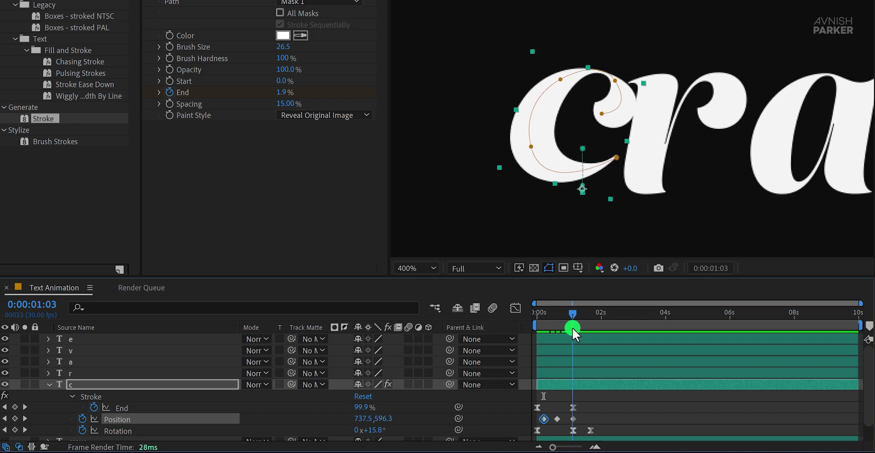
click(576, 420)
drag(575, 419, 583, 419)
click(556, 419)
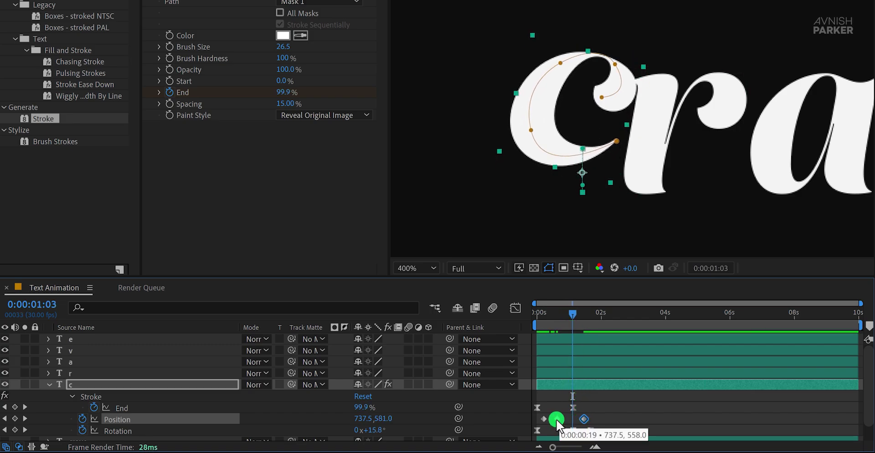
key(ctrl+c)
key(ctrl+v)
drag(572, 420, 571, 419)
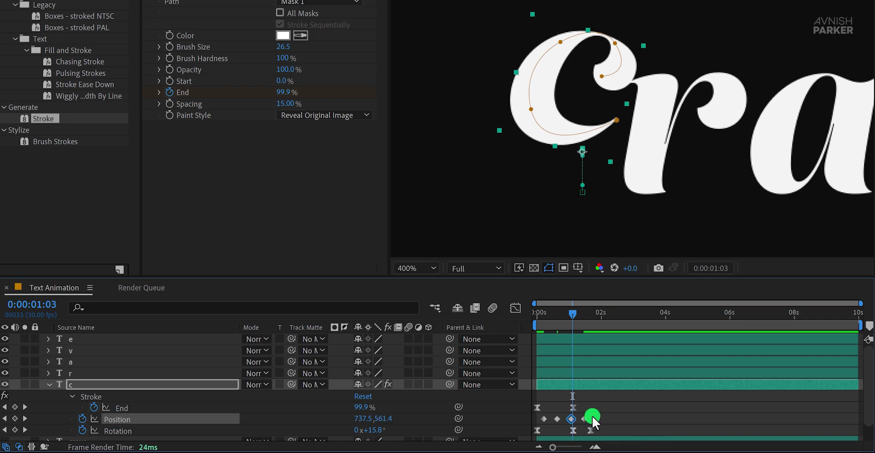
click(592, 416)
key(space)
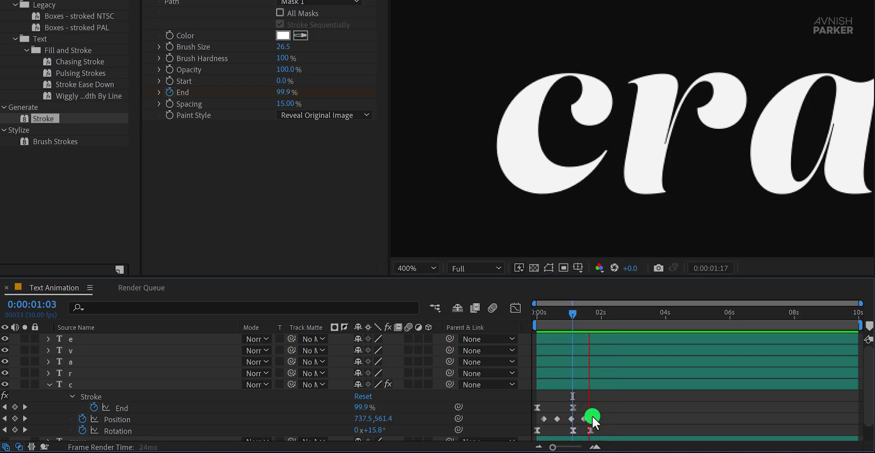
key(space)
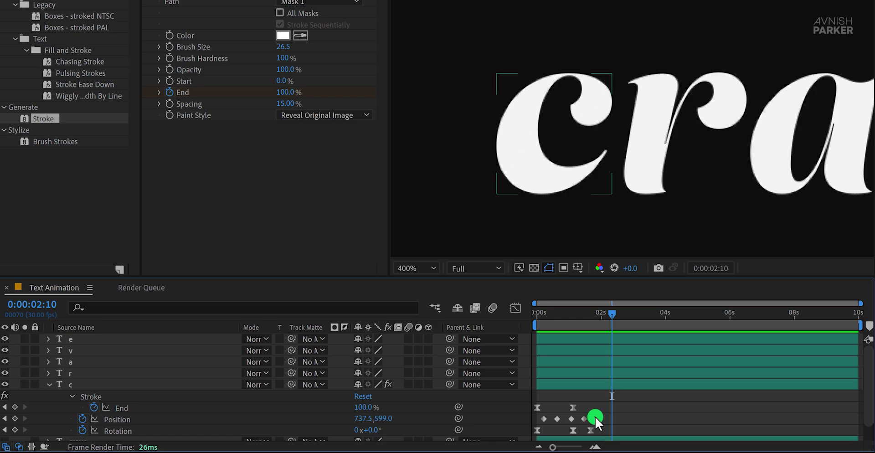
- Apply Easy Ease to all of the c layer's Position keyframes and show their speed graph
drag(595, 416, 537, 420)
key(F9)
click(518, 314)
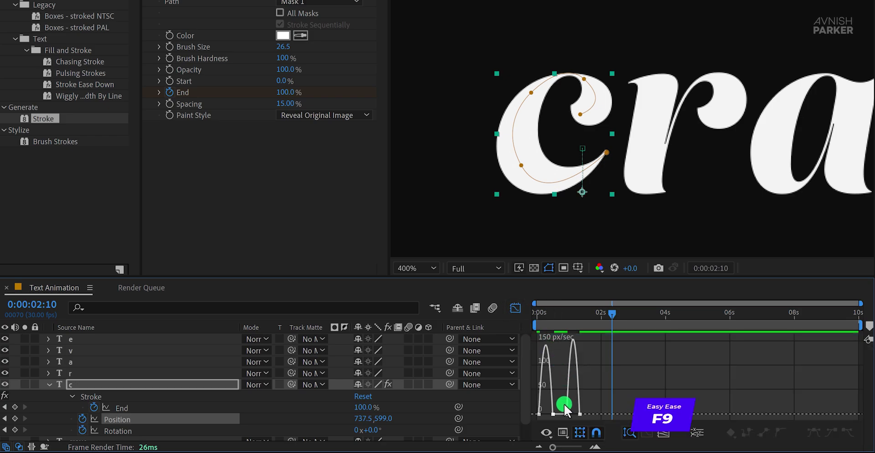
- Reshape the Position speed graph into two very narrow central peaks, preview it and return to the layer bar view
key(=)
click(581, 315)
drag(551, 415, 562, 414)
drag(560, 415, 550, 414)
click(598, 414)
drag(606, 415, 614, 414)
key(space)
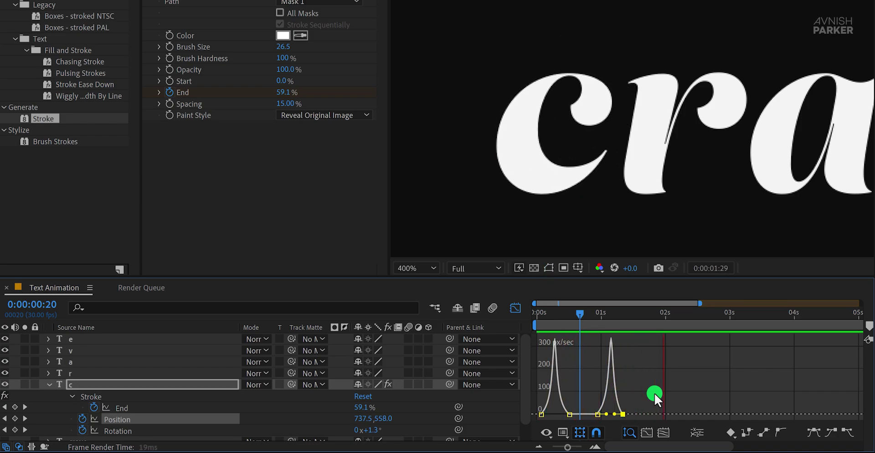
drag(575, 324, 554, 414)
key(space)
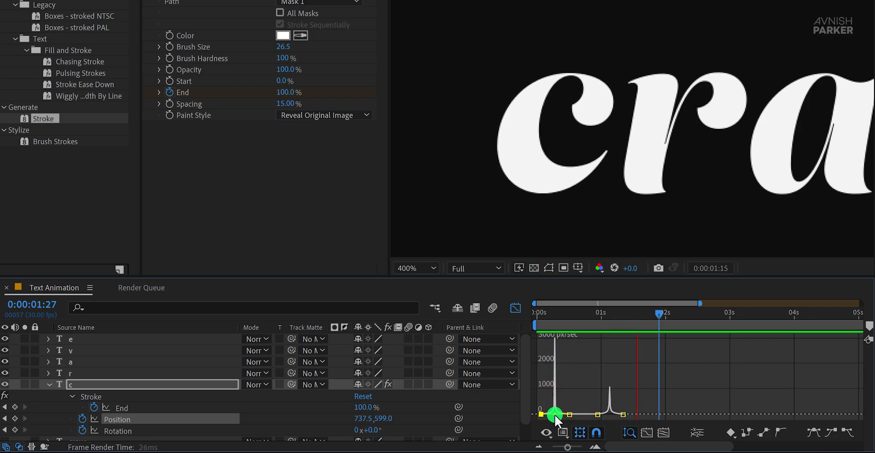
click(539, 326)
click(515, 308)
- Shift all of the c layer's Position keyframes slightly later and play back the result
click(624, 399)
drag(638, 416, 557, 419)
click(659, 409)
key(space)
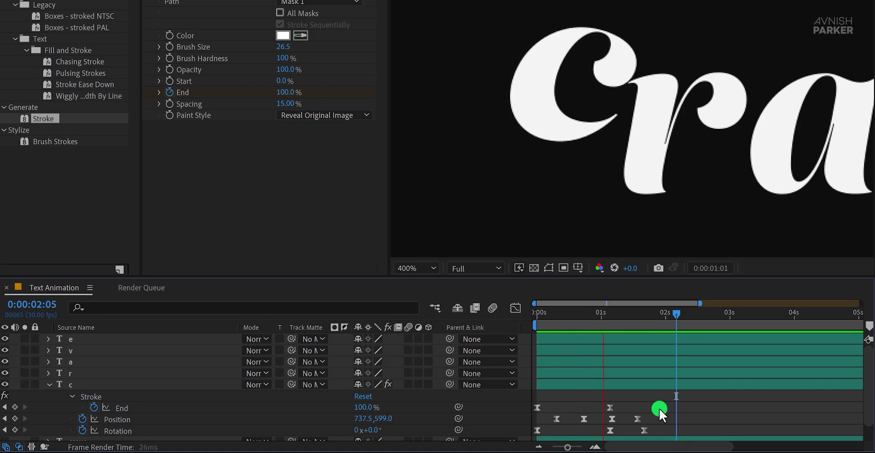
drag(540, 314, 644, 329)
click(538, 407)
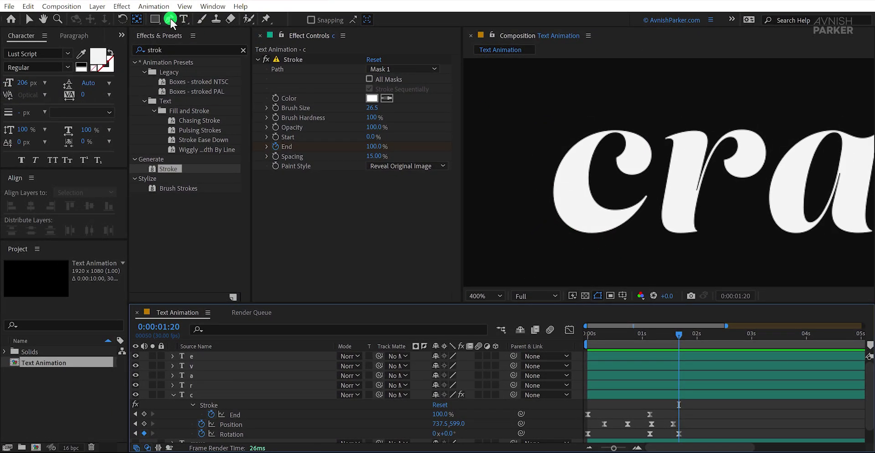
- With the Pen tool set to no fill, draw an open curved 3 px stroke around the outside of the letter c
click(170, 17)
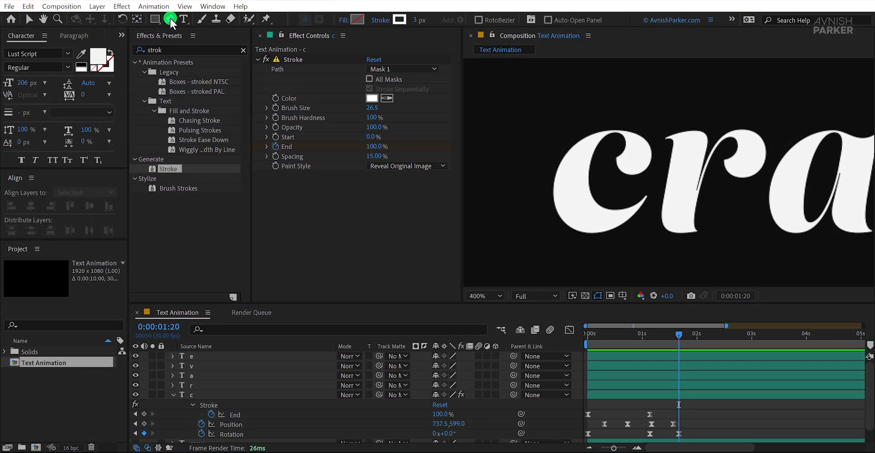
click(343, 25)
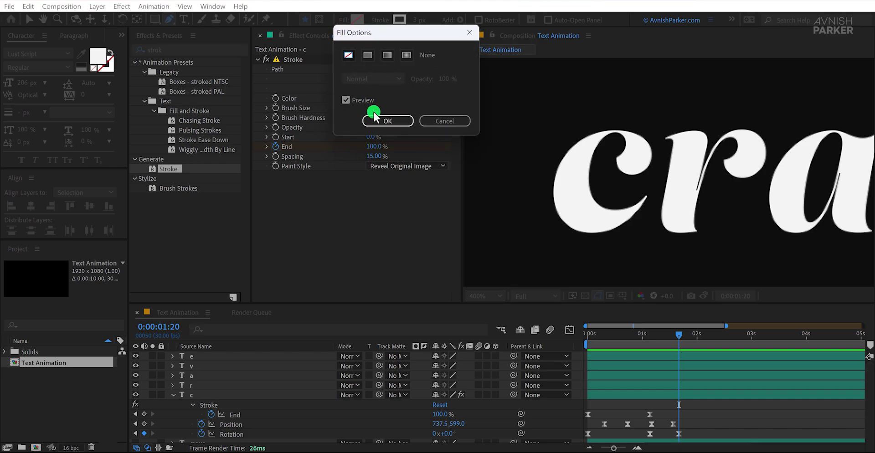
click(386, 120)
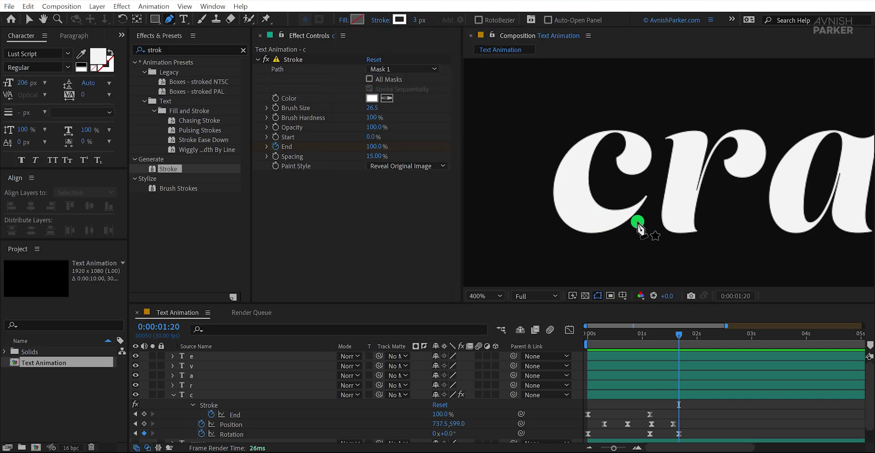
click(645, 208)
drag(575, 236, 527, 219)
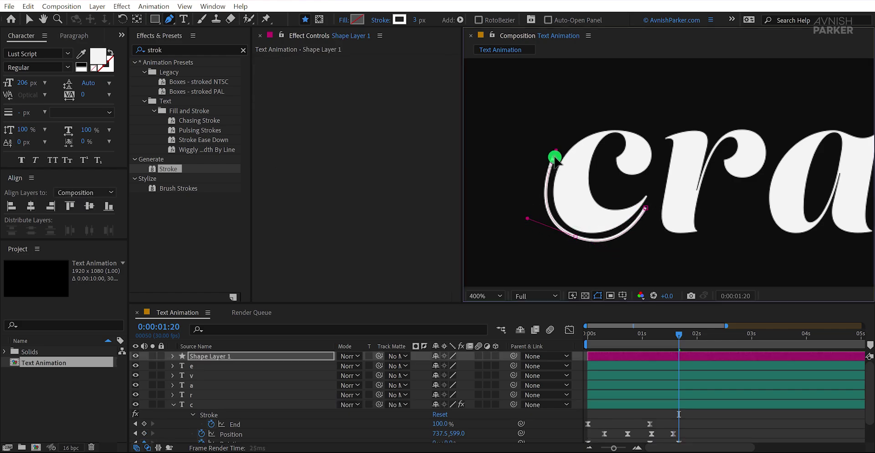
mouse_move(556, 149)
mouse_down()
mouse_move(575, 131)
mouse_move(559, 152)
mouse_up()
drag(637, 130, 655, 150)
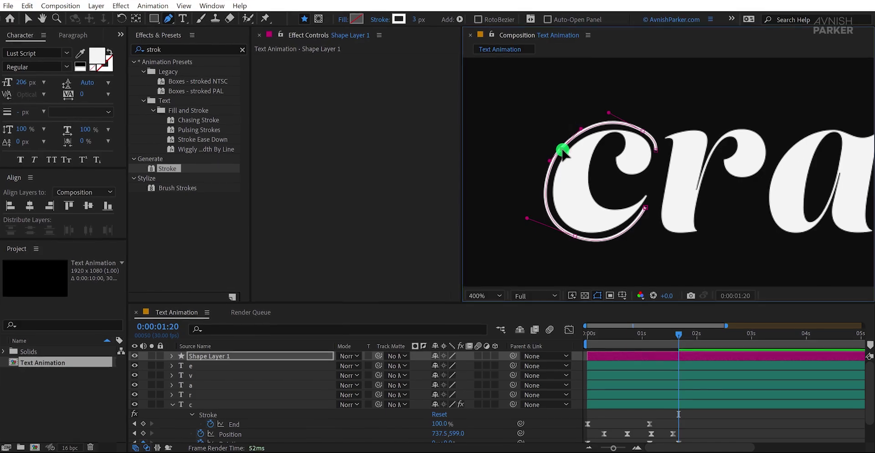
- Rename the new shape layer as C Outline
click(203, 355)
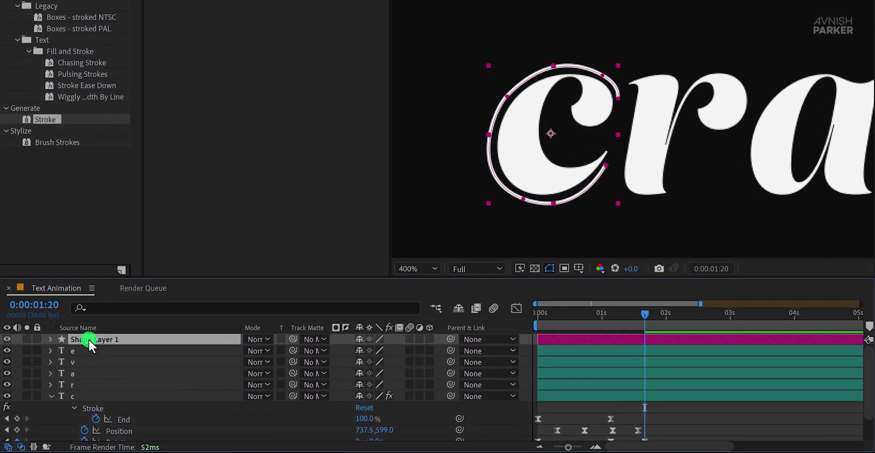
key(Return)
text(C Outline)
key(Return)
- Add Trim Paths to the contents of the C Outline layer
click(49, 339)
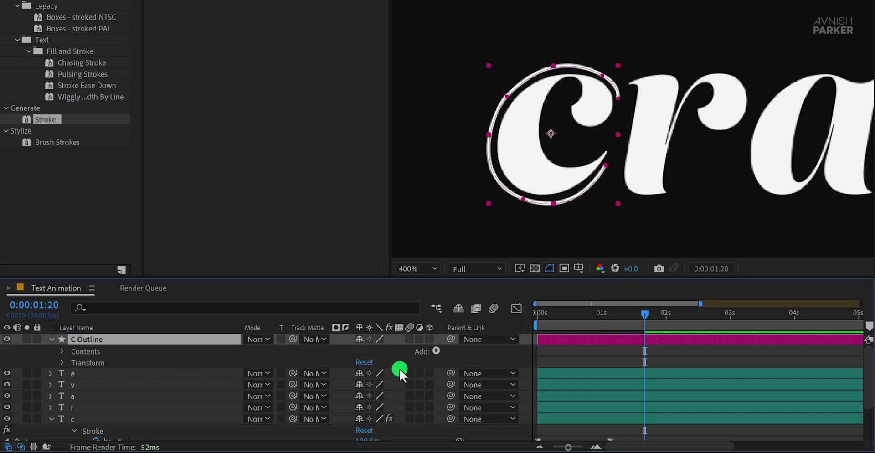
click(432, 351)
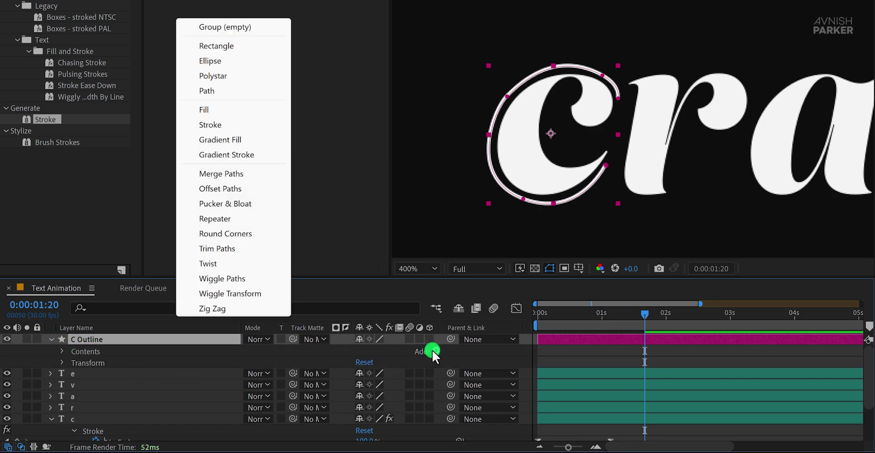
click(241, 249)
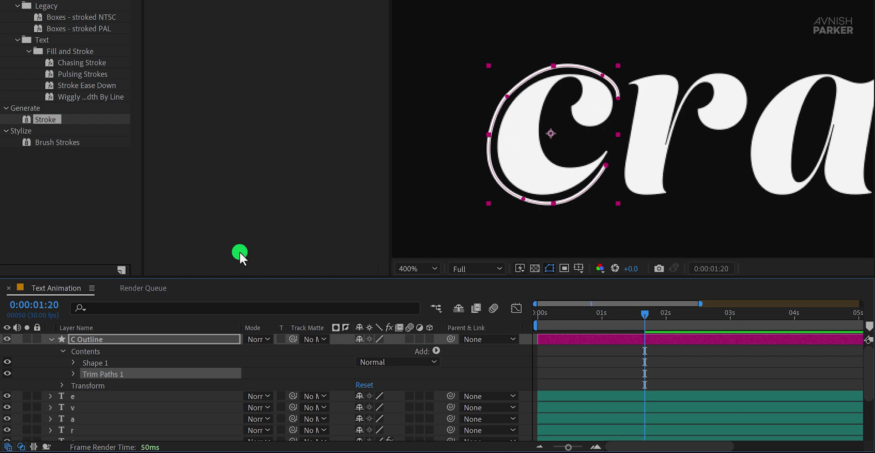
- Set the line cap of the C Outline layer's stroke to Round Cap
click(73, 362)
click(84, 385)
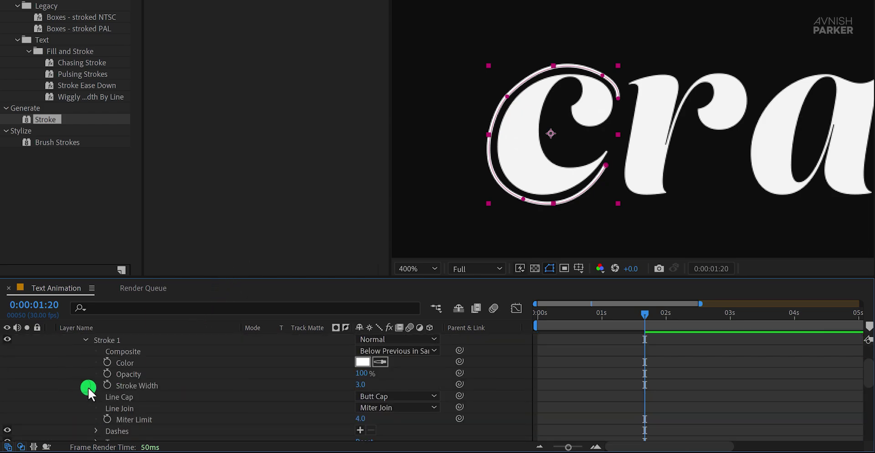
click(123, 400)
click(372, 397)
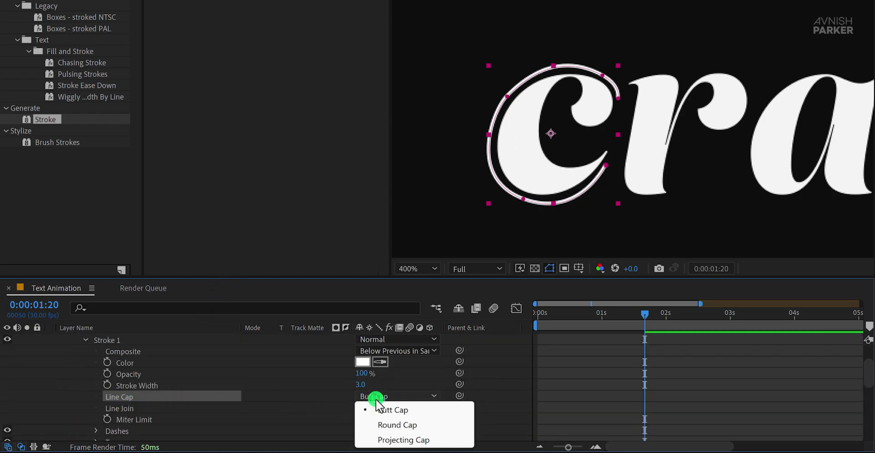
click(390, 424)
scroll(248, 409, down, 5)
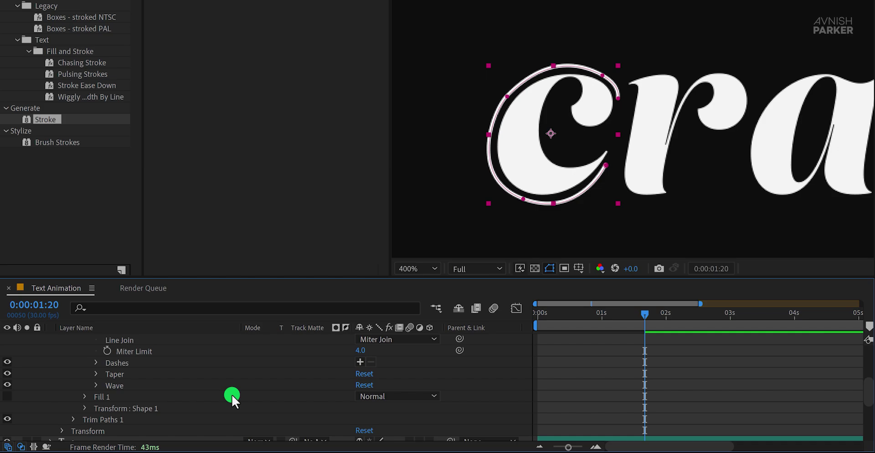
- Keyframe the Trim Paths Start and End of the C Outline layer at 0% at 0:00:00:00
click(72, 419)
scroll(131, 428, down, 1)
click(113, 415)
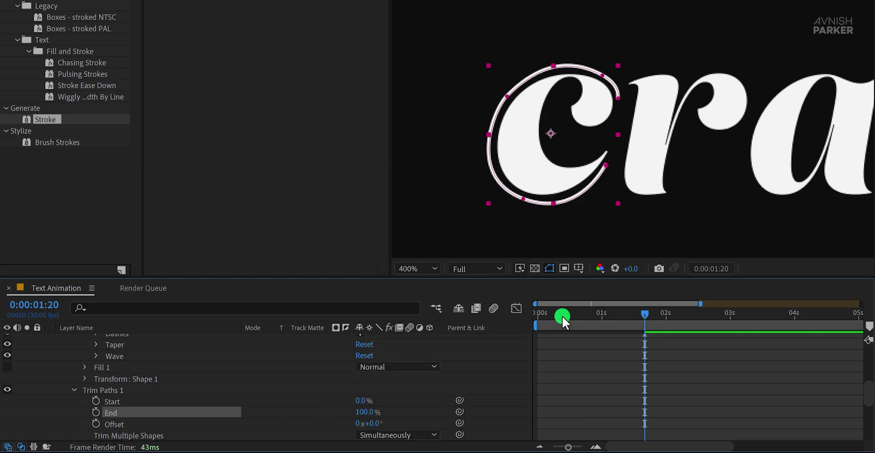
drag(562, 316, 522, 313)
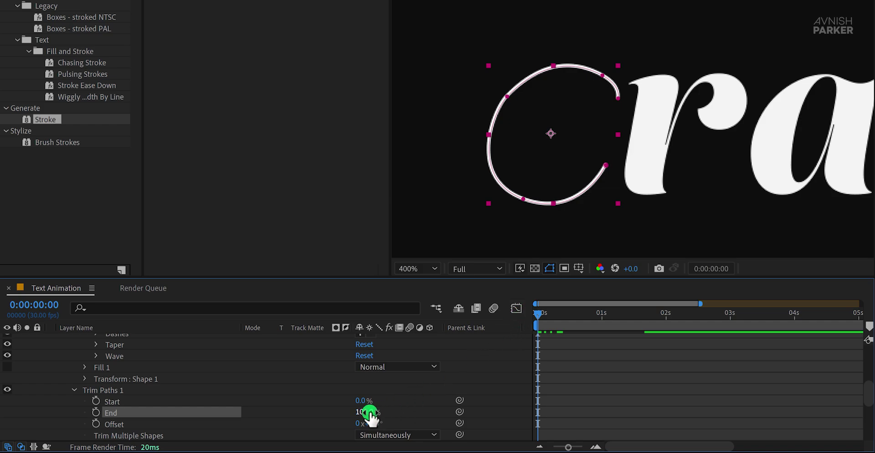
drag(370, 413, 252, 411)
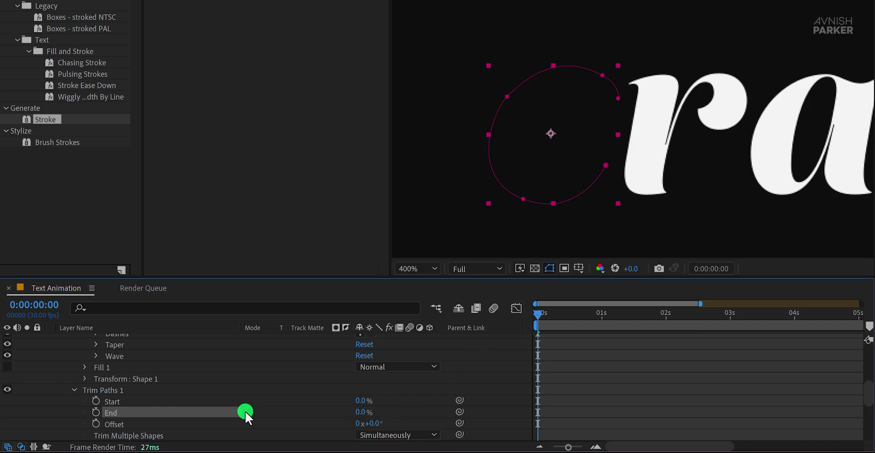
click(96, 412)
click(96, 400)
- At 0:00:00:23, set both the End and Start of the outline's Trim Paths to 100%
drag(553, 315, 587, 316)
drag(356, 412, 469, 411)
drag(367, 400, 461, 399)
- Shift both Trim Paths Start keyframes about 7 frames later so the second sits at 1 second, and scrub through the result
click(568, 403)
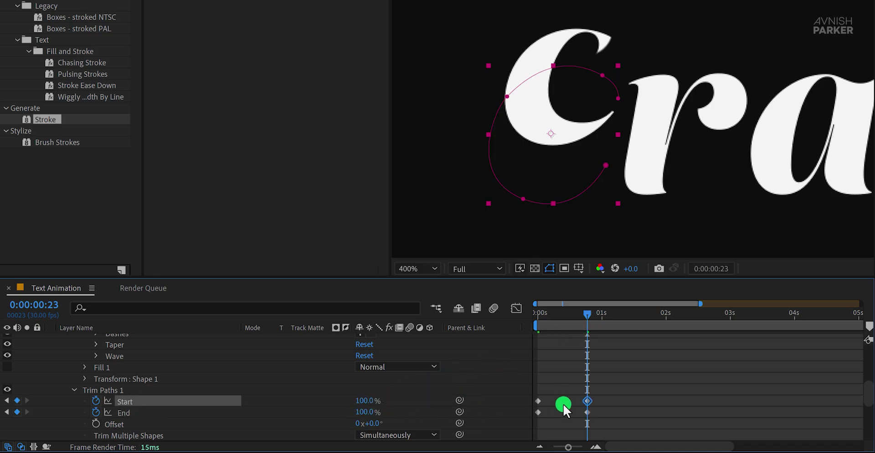
drag(601, 396, 551, 401)
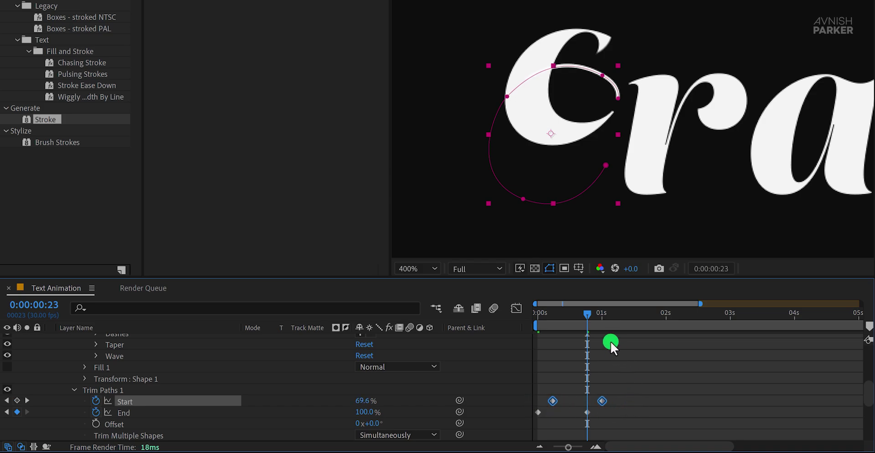
mouse_move(588, 311)
mouse_down()
mouse_move(652, 330)
mouse_move(547, 332)
mouse_move(646, 341)
mouse_up()
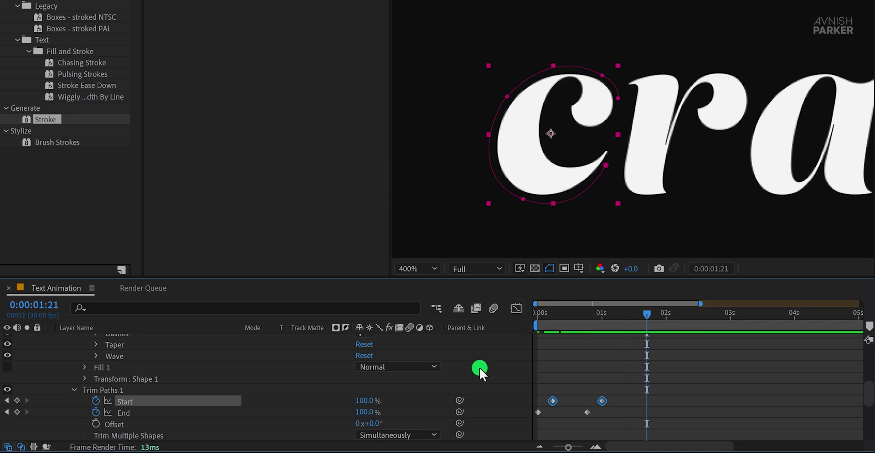
- Parent the C Outline layer to the c layer
scroll(478, 368, up, 3)
scroll(479, 367, up, 3)
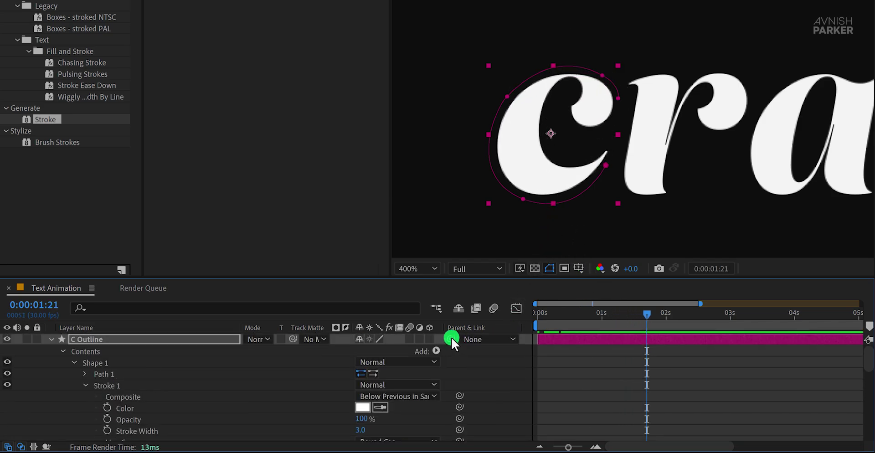
right_click(502, 327)
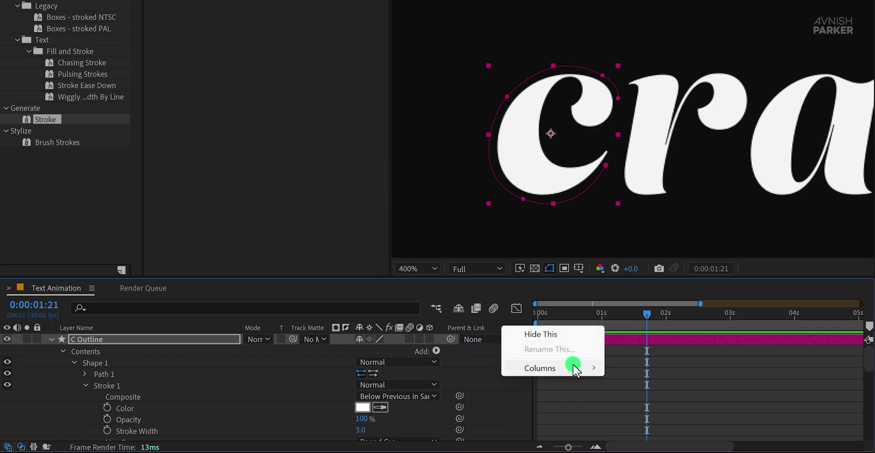
mouse_move(574, 369)
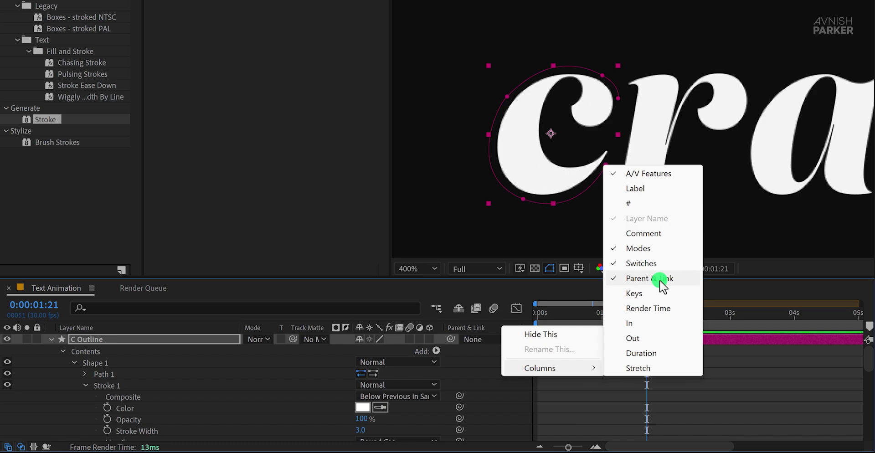
click(450, 340)
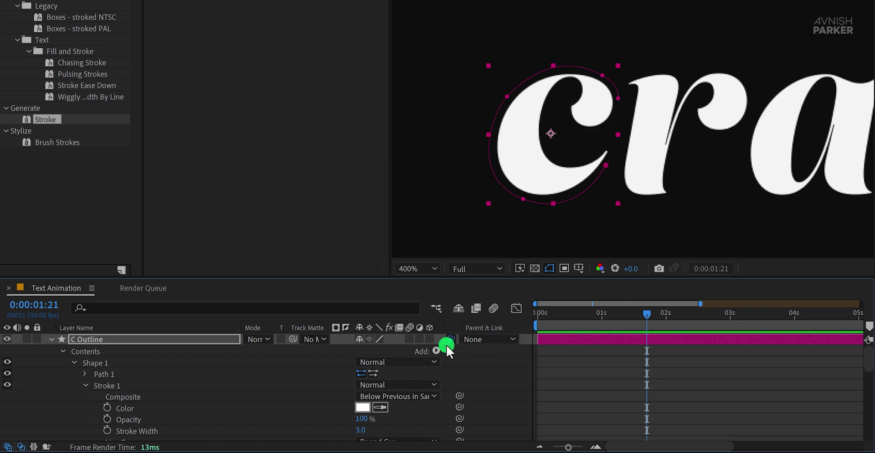
drag(447, 344, 143, 368)
click(515, 390)
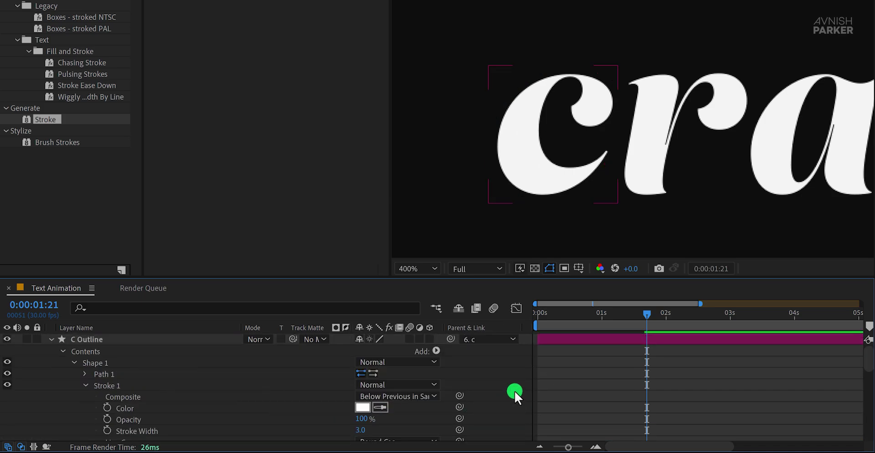
click(495, 338)
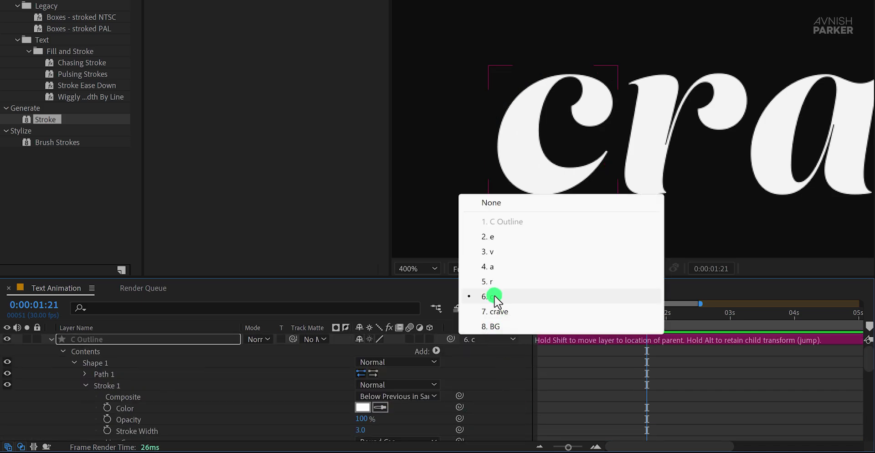
click(504, 379)
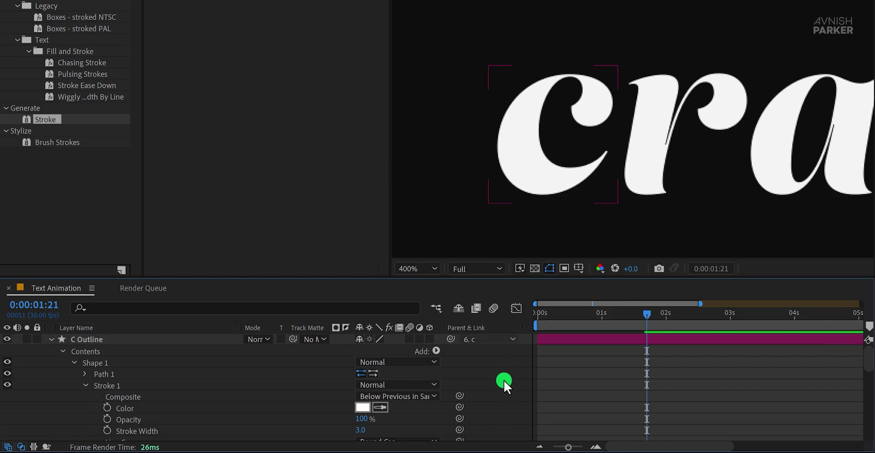
- Show only the keyframed properties of C Outline and move the layer directly above the c layer
mouse_move(543, 313)
mouse_down()
mouse_move(599, 321)
mouse_move(545, 326)
mouse_move(565, 329)
mouse_move(565, 370)
mouse_up()
click(557, 340)
key(u)
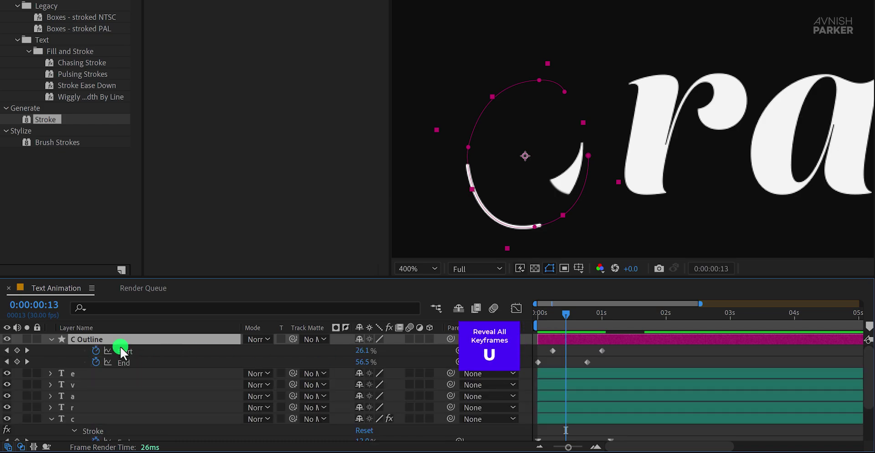
drag(116, 339, 105, 413)
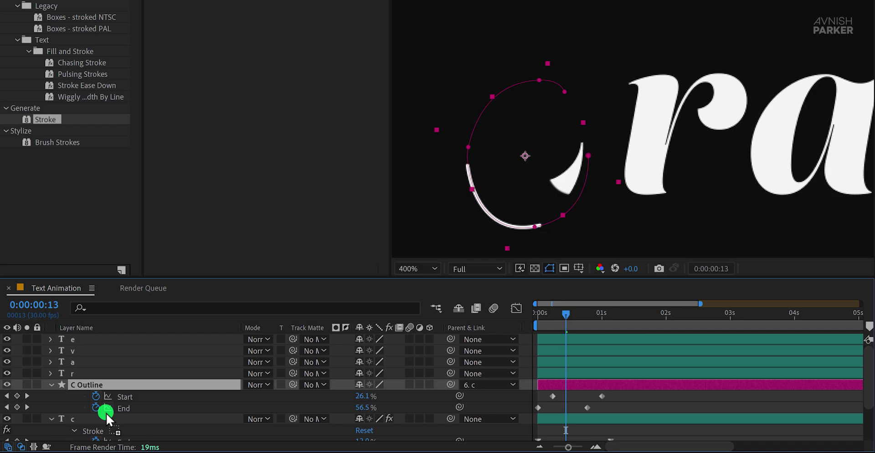
- Apply Easy Ease to all Trim Paths keyframes of C Outline, sharpen their speed curves into steep central peaks, and play back the animation
drag(625, 390, 532, 416)
key(F9)
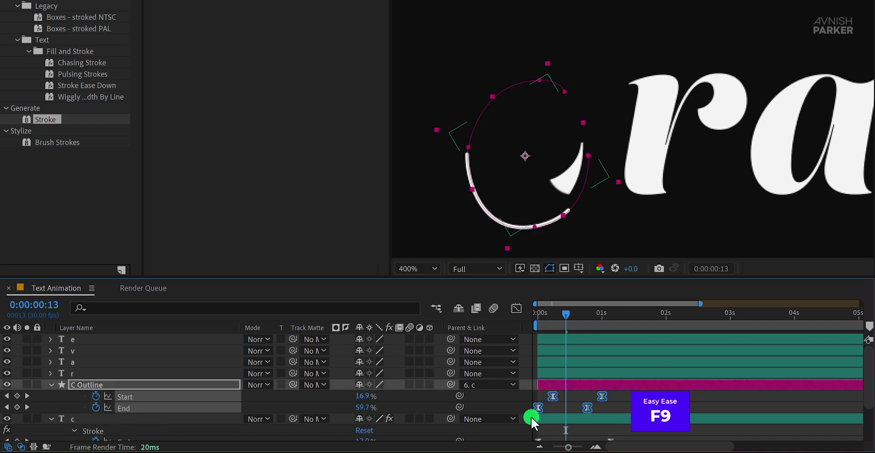
click(520, 308)
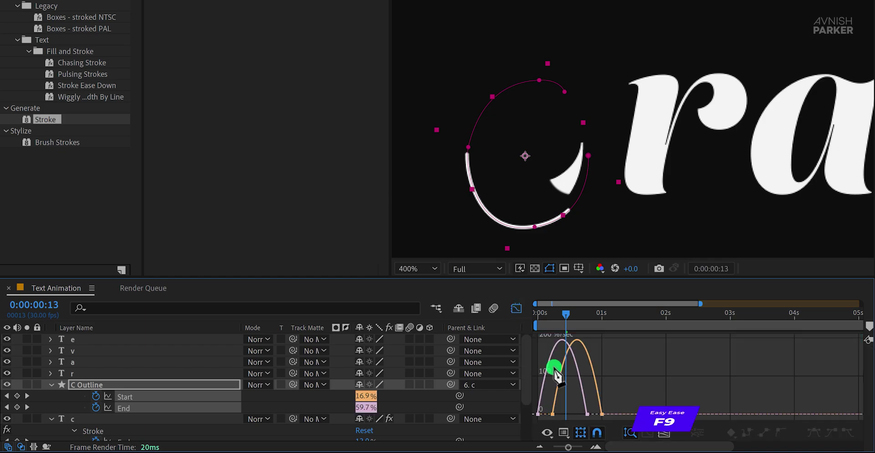
key(v)
drag(585, 417, 568, 406)
click(520, 311)
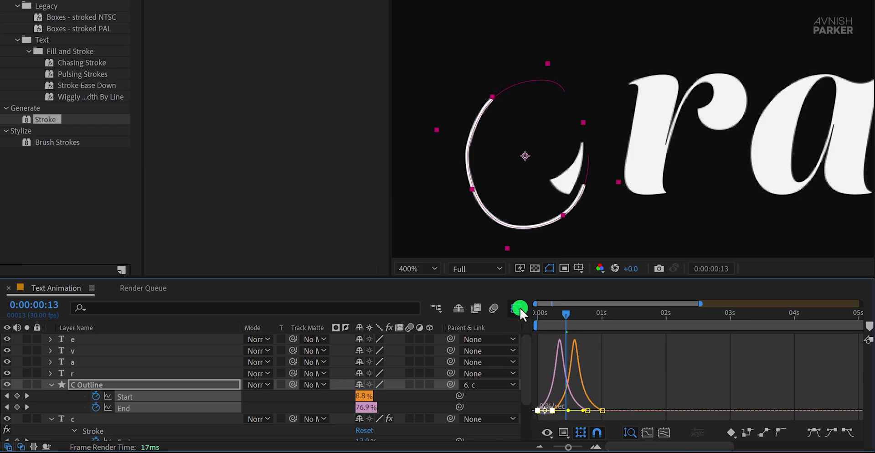
click(520, 396)
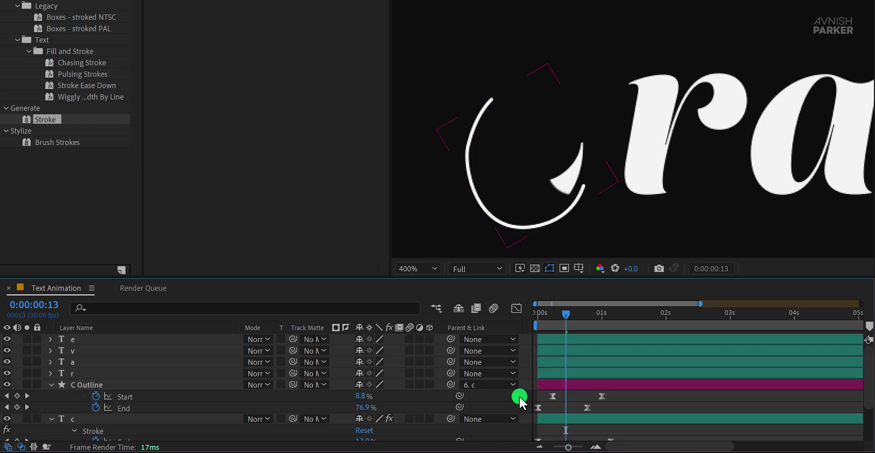
key(space)
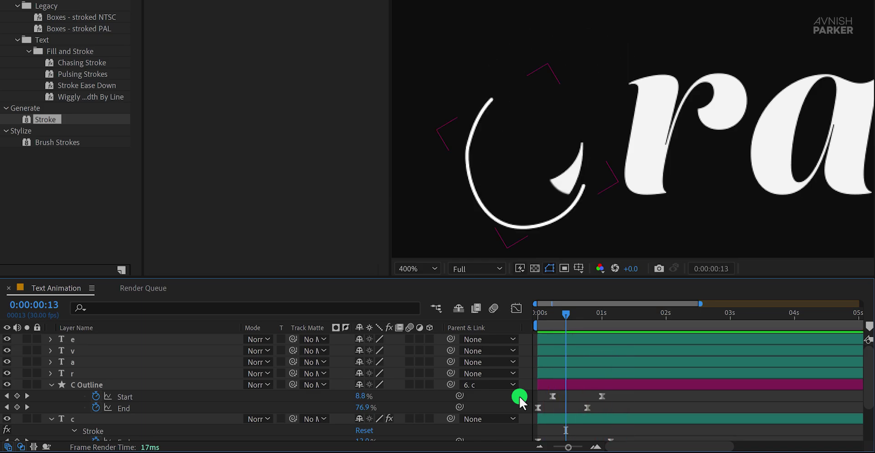
key(space)
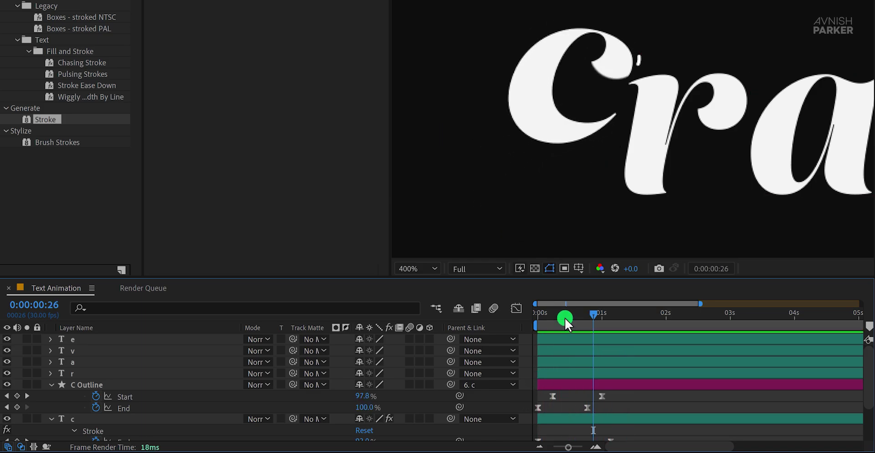
- Shift the whole C Outline layer about 5 frames later in time and play back the animation
mouse_move(564, 318)
mouse_down()
mouse_move(543, 320)
mouse_move(565, 326)
mouse_up()
drag(554, 384, 564, 384)
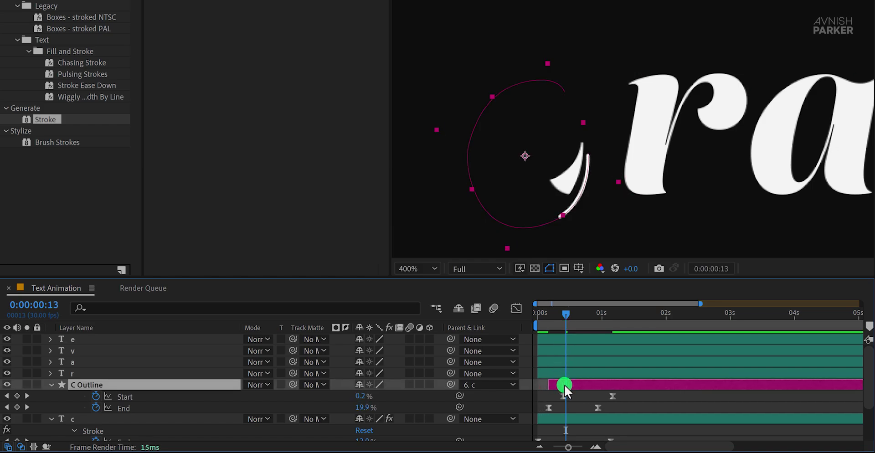
click(502, 397)
key(space)
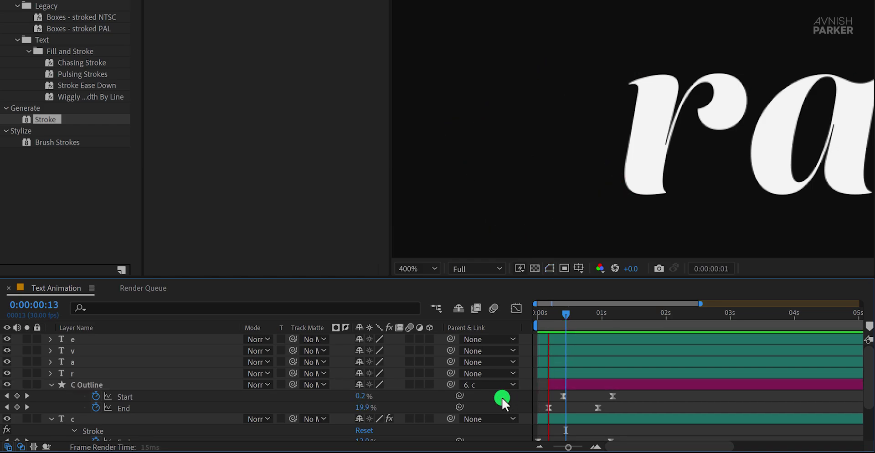
key(space)
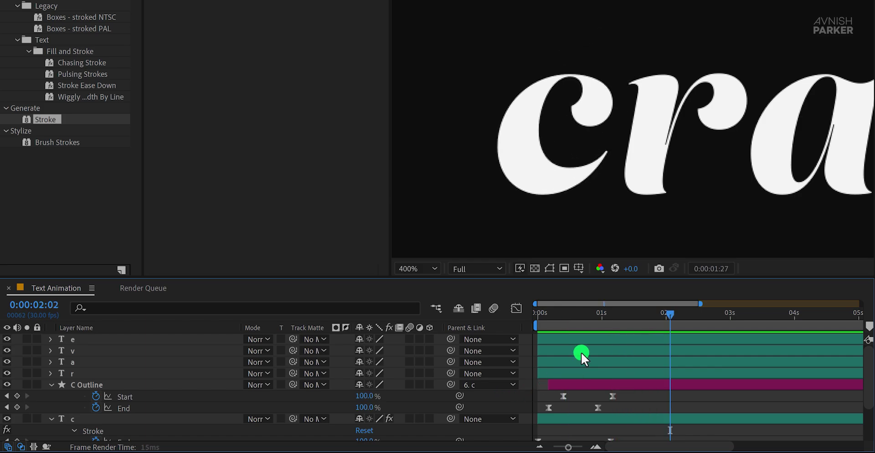
- Reshape the C Outline path by pulling its upper-left curve slightly outward from the letter, and scrub through the result
drag(558, 313, 578, 318)
click(559, 382)
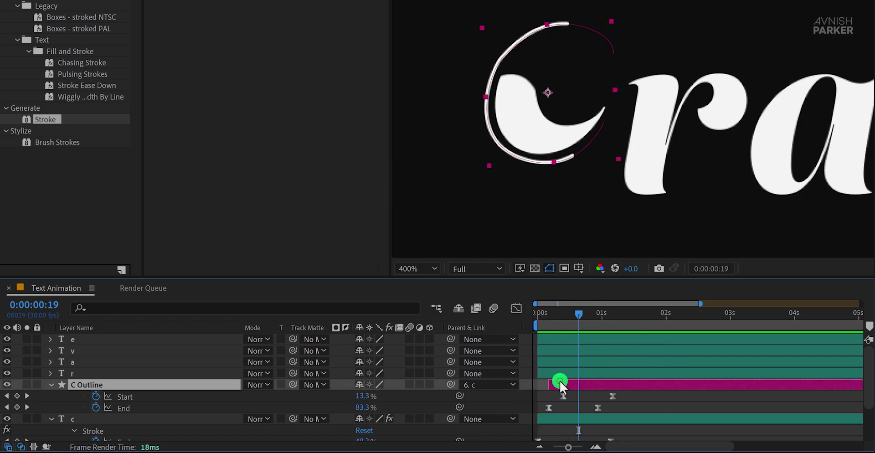
mouse_move(502, 58)
mouse_down()
mouse_move(511, 53)
mouse_move(484, 83)
mouse_up()
click(525, 398)
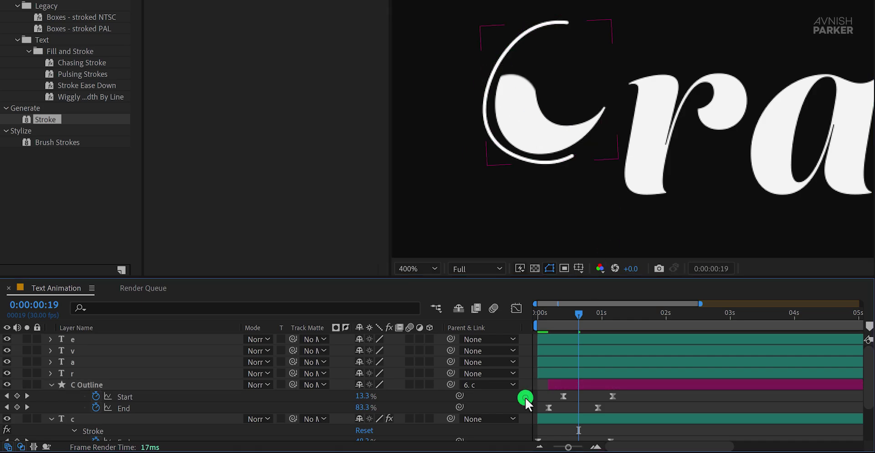
drag(569, 316, 587, 318)
- Set the stroke width of the C Outline layer to 2 px and play back the animation with the whole word in view
click(564, 387)
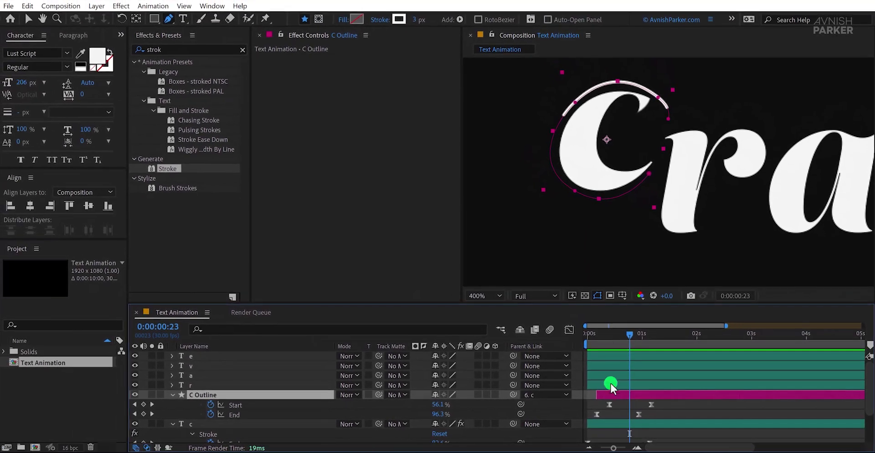
click(402, 9)
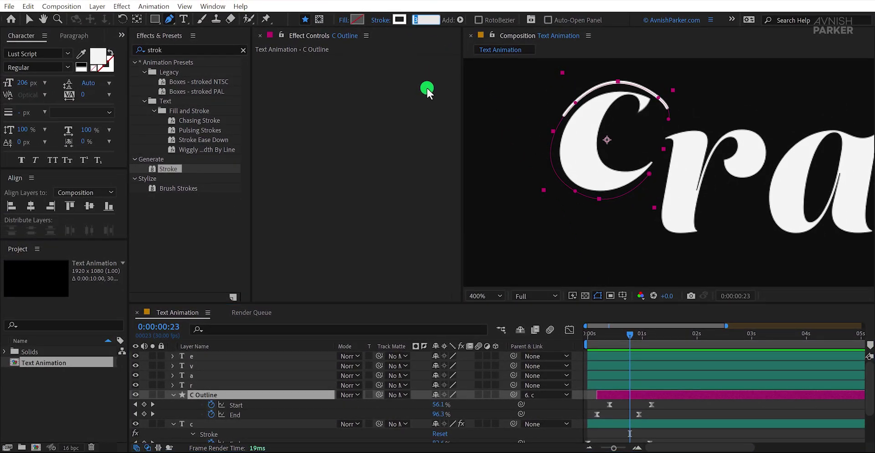
text(2)
key(Return)
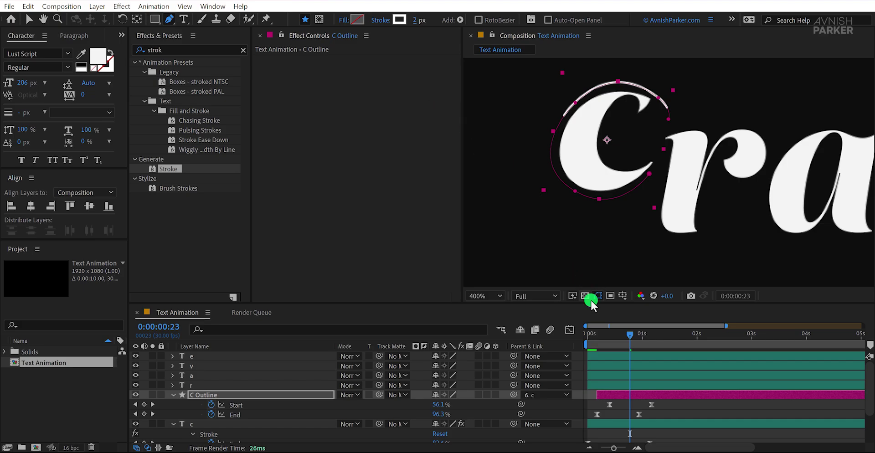
click(575, 408)
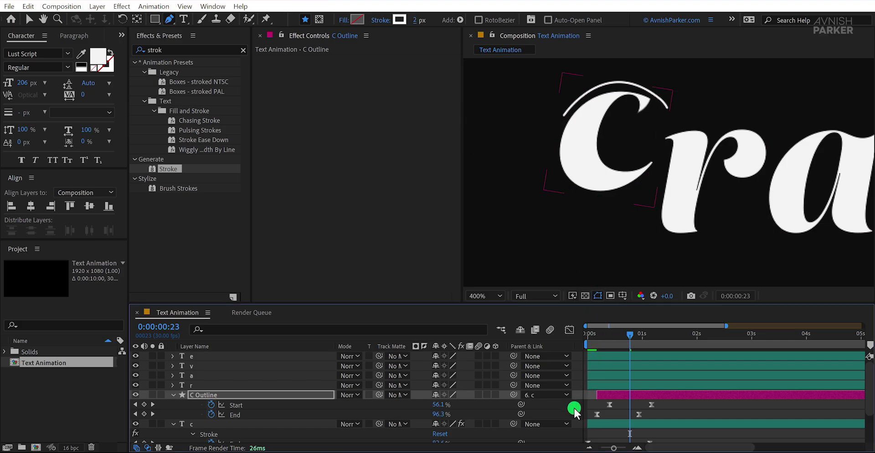
click(484, 295)
click(489, 100)
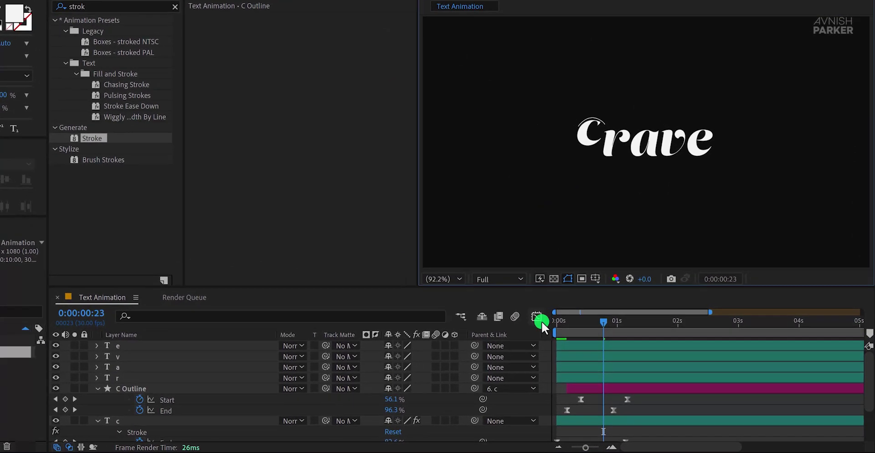
key(space)
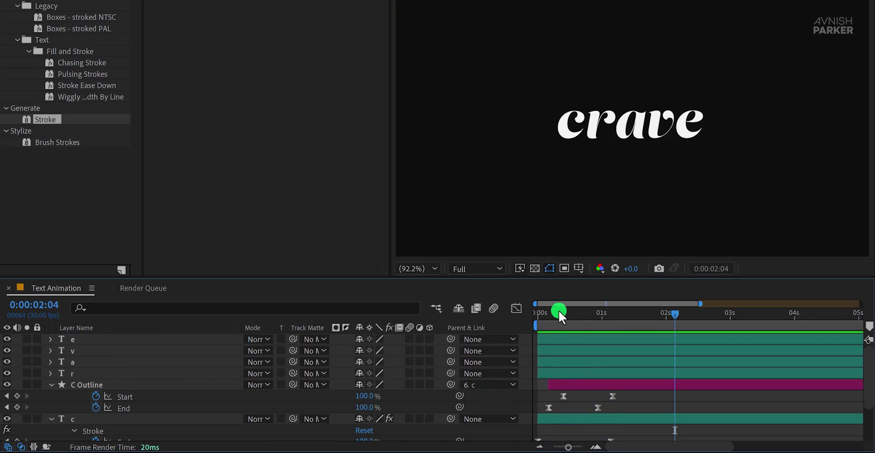
- Return the playhead to the start of the composition and collapse the properties of the C Outline and c layers
mouse_move(559, 310)
mouse_down()
mouse_move(525, 313)
mouse_move(576, 313)
mouse_move(538, 315)
mouse_up()
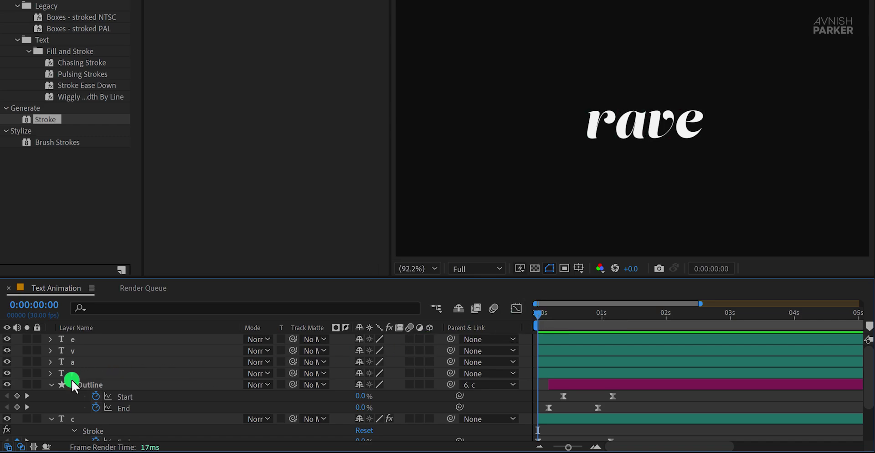
click(51, 384)
click(51, 395)
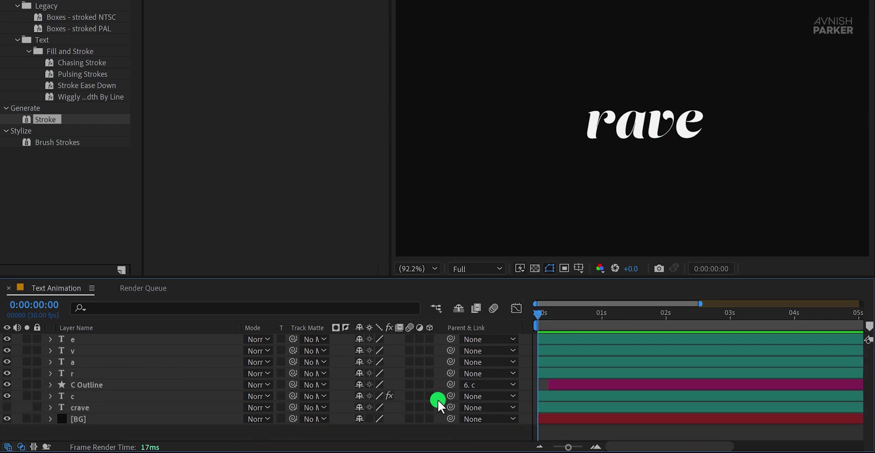
- Draw a closed Pen tool mask around the stem of the r layer, excluding the curved arm, and deselect the layer
scroll(591, 133, up, 6)
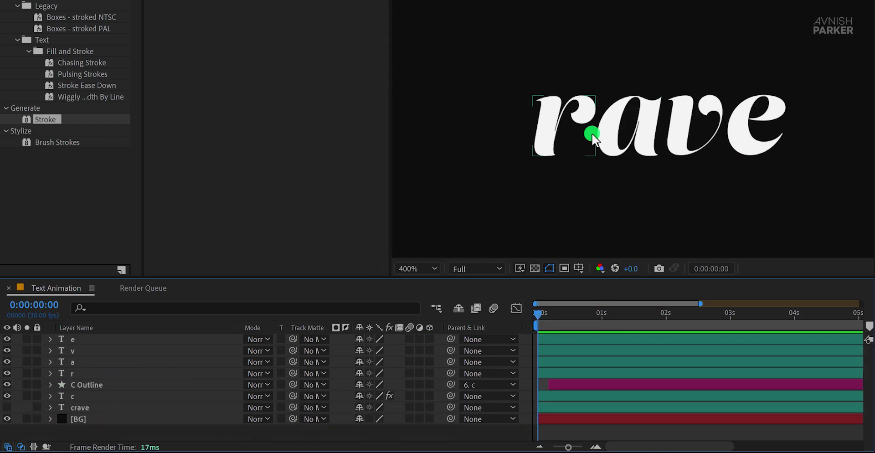
scroll(492, 132, down, 2)
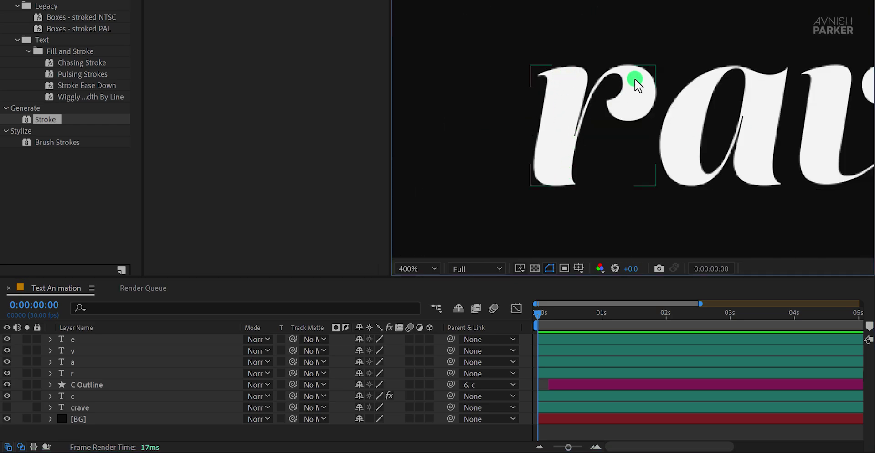
click(70, 374)
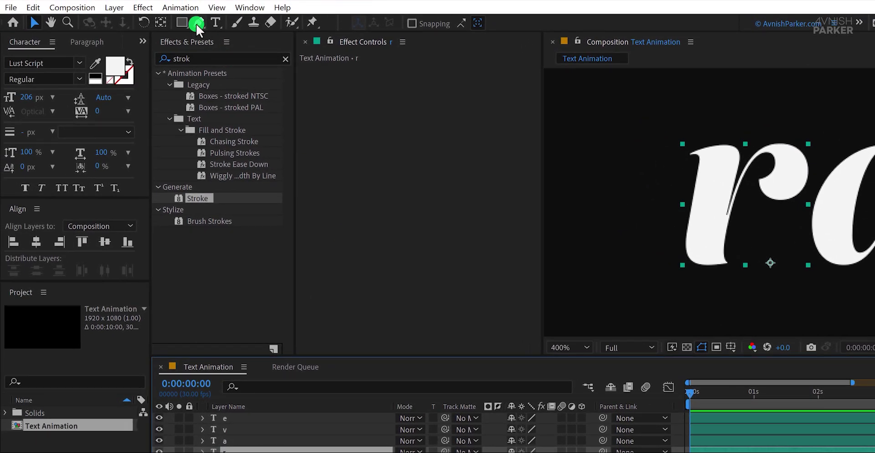
click(197, 23)
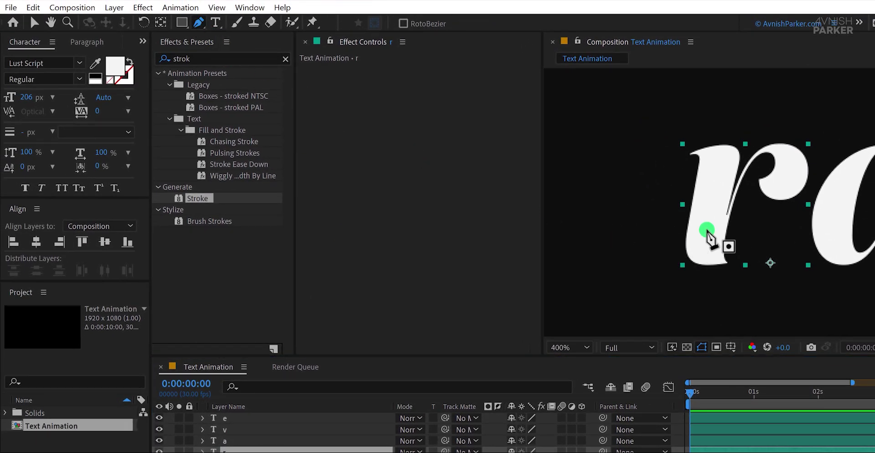
click(690, 139)
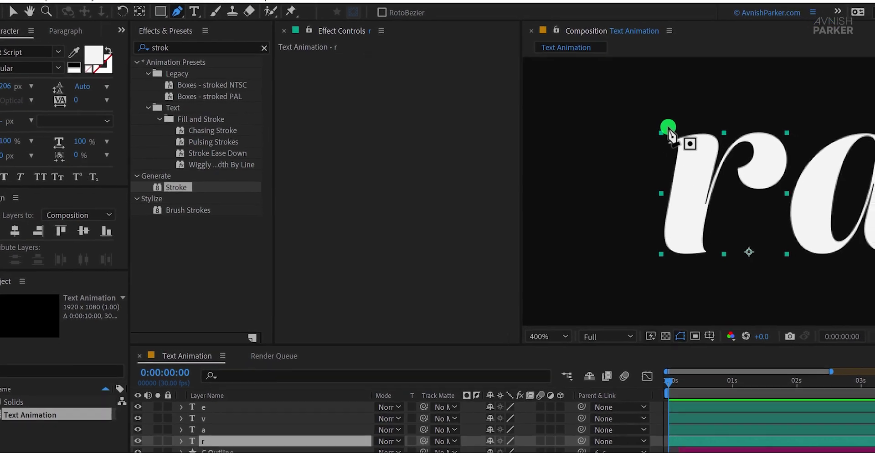
click(577, 212)
click(625, 233)
click(585, 179)
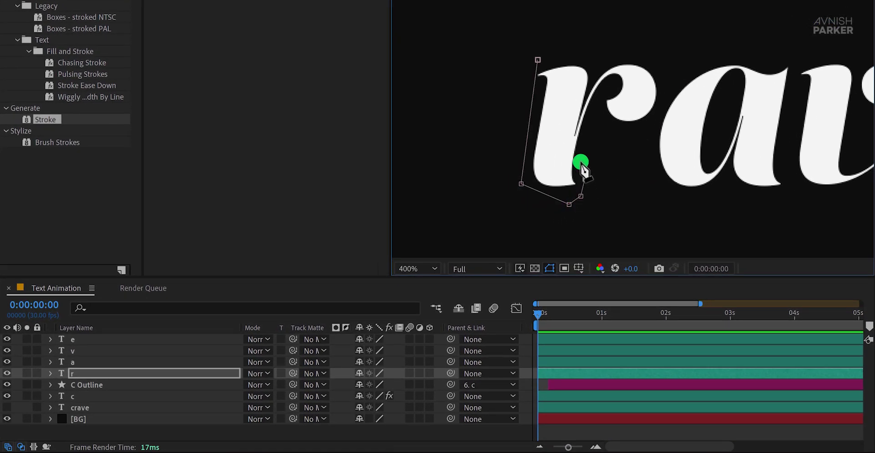
click(575, 135)
drag(602, 53, 605, 41)
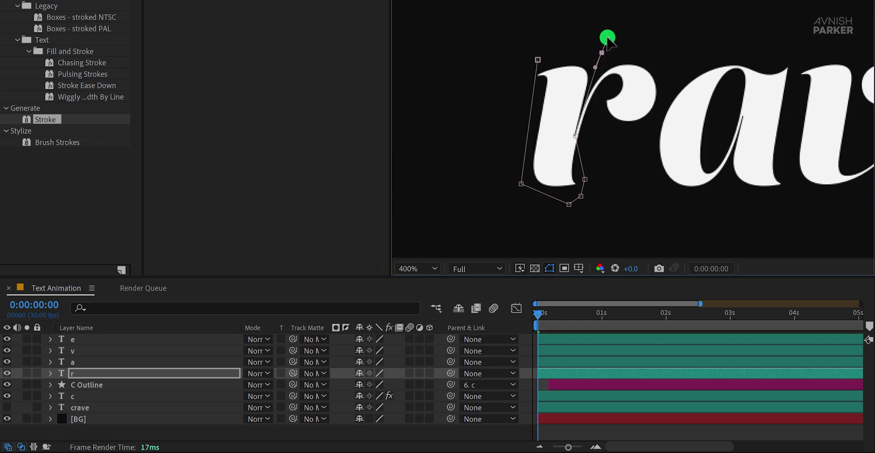
click(588, 34)
click(539, 59)
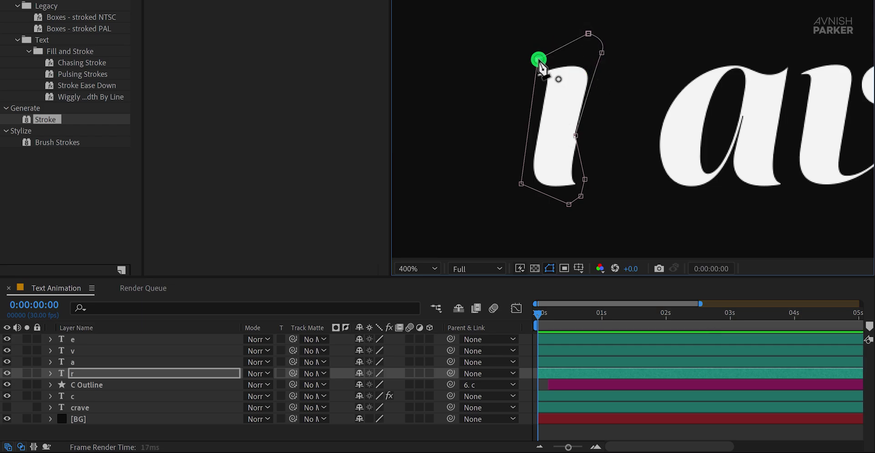
click(526, 373)
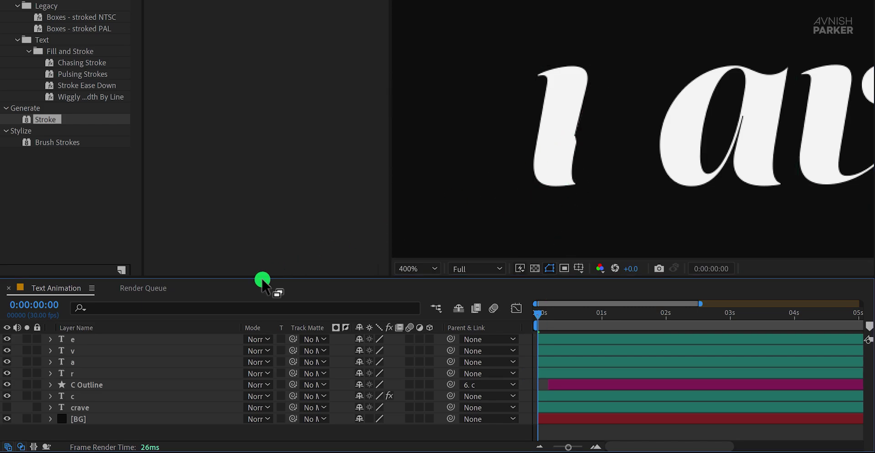
- Refine the r mask by adding a point below the stem-arm junction and pulling it in against the stem's edge
click(146, 374)
scroll(488, 172, up, 2)
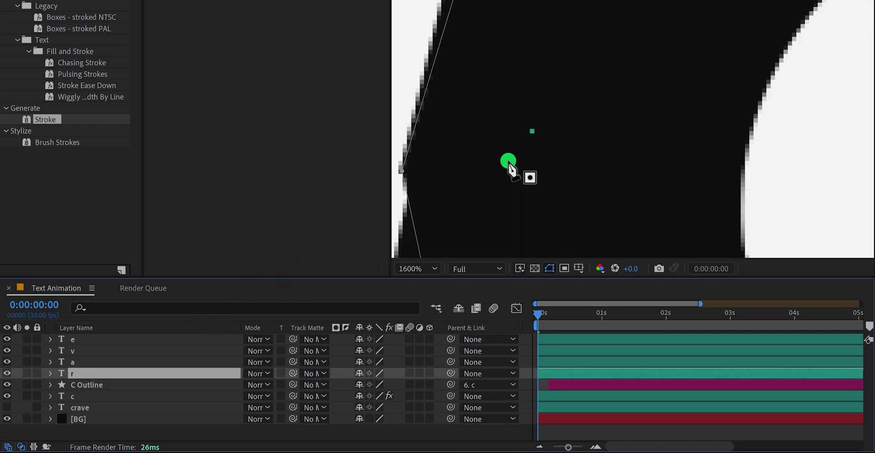
drag(510, 168, 661, 103)
click(597, 108)
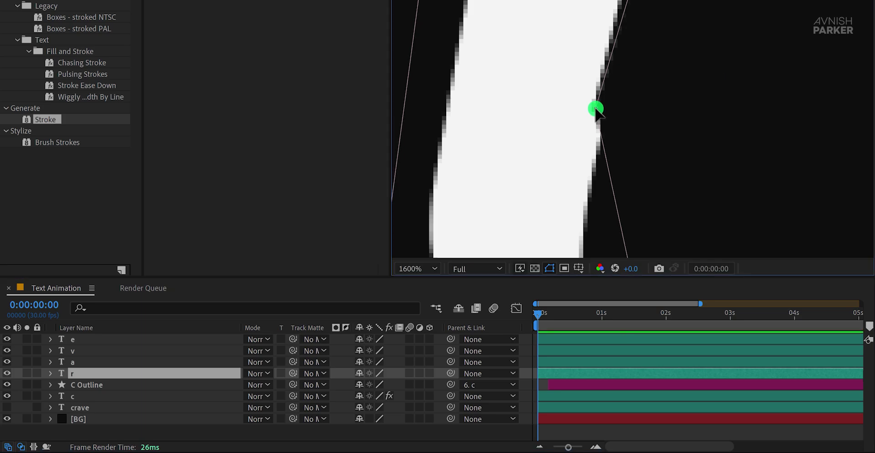
mouse_move(596, 109)
mouse_down()
mouse_move(638, 105)
mouse_move(589, 154)
mouse_move(597, 108)
mouse_up()
drag(624, 168, 611, 92)
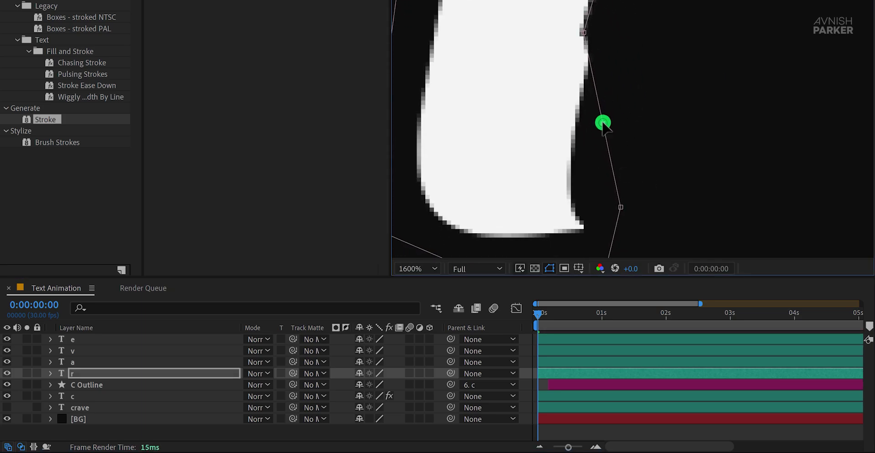
drag(603, 122, 579, 141)
scroll(610, 117, down, 2)
drag(648, 71, 590, 103)
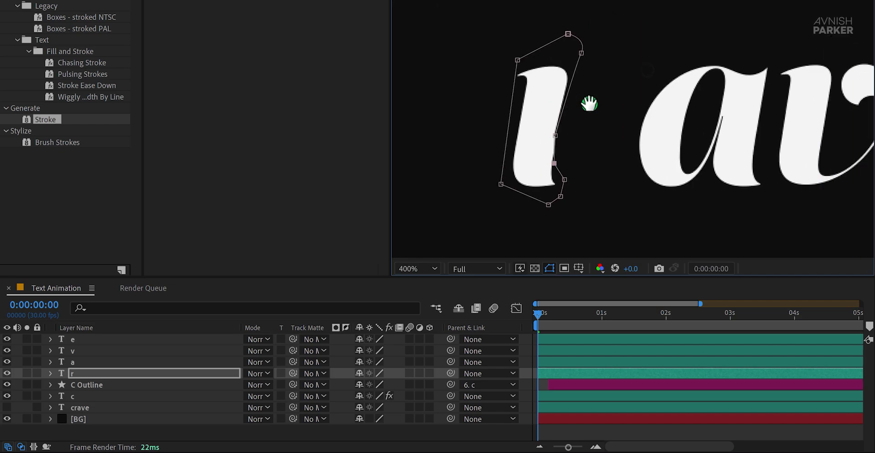
click(497, 430)
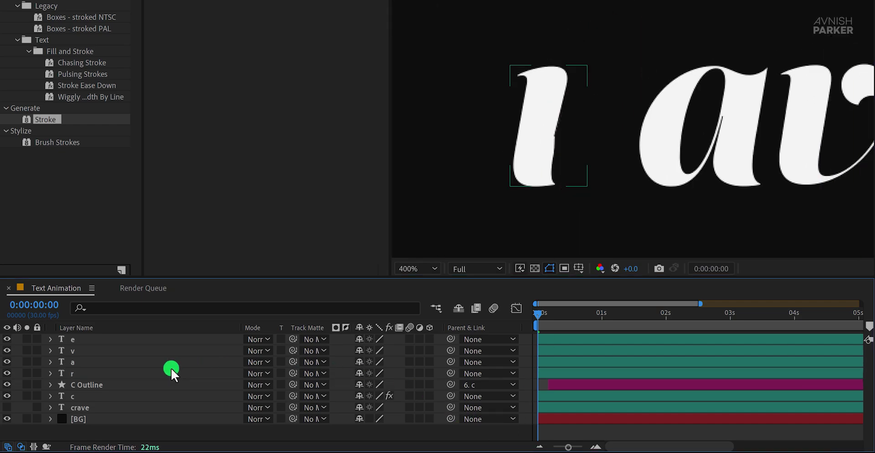
- Duplicate the r layer, set the copy's Mask 1 to Subtract, and toggle both layers' visibility to check the split
click(76, 372)
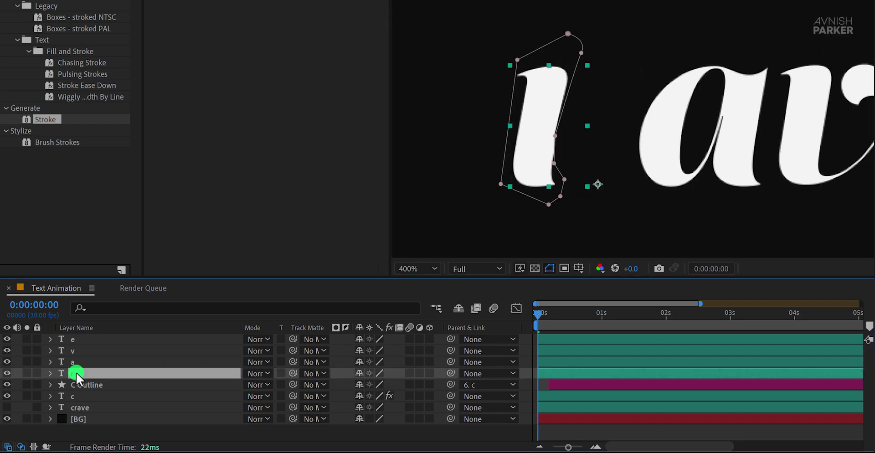
key(ctrl+d)
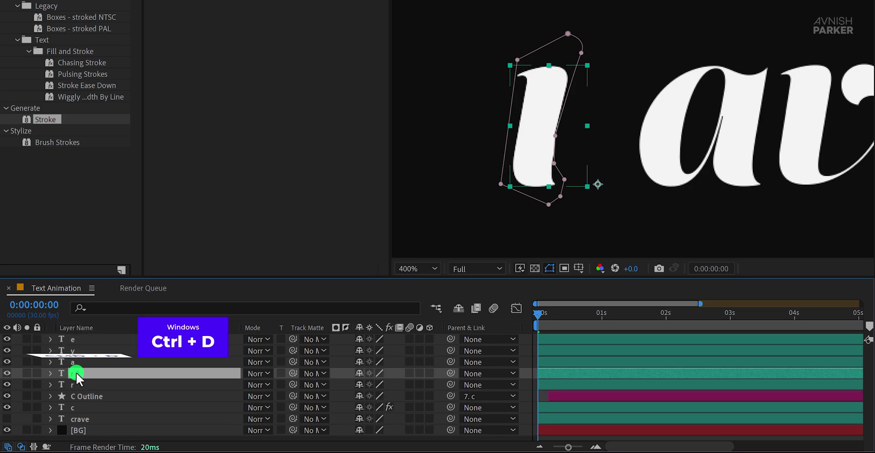
key(m)
click(365, 383)
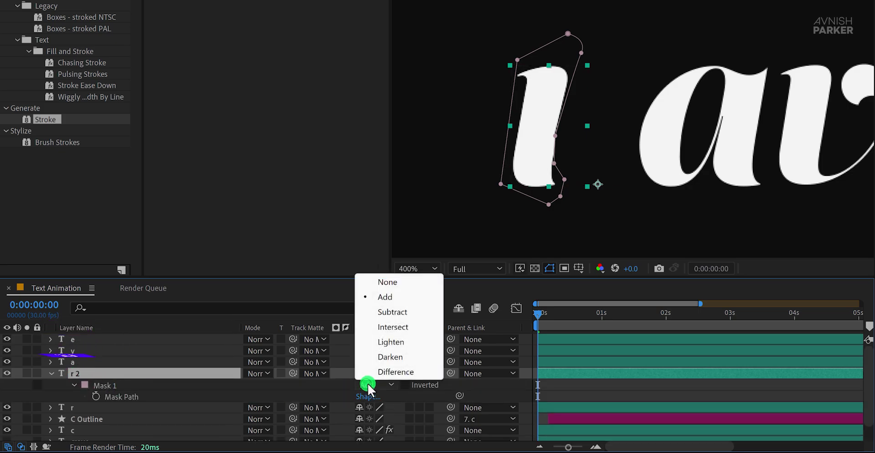
click(401, 312)
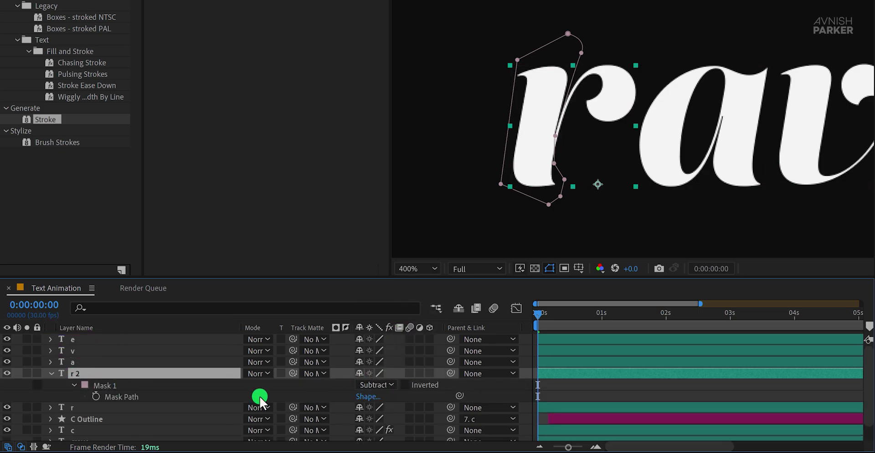
click(7, 372)
click(8, 373)
click(6, 407)
click(6, 407)
- Reveal the Scale property of the r stem layer, unlink its proportions, and solo both r layers
click(75, 406)
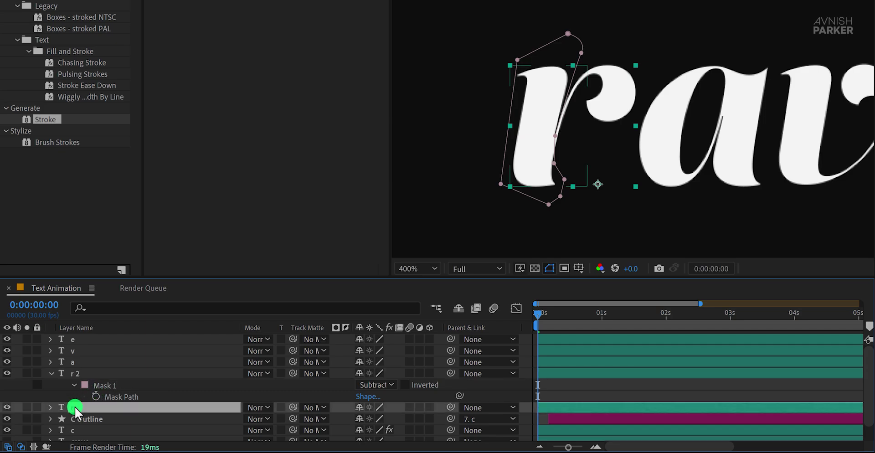
key(s)
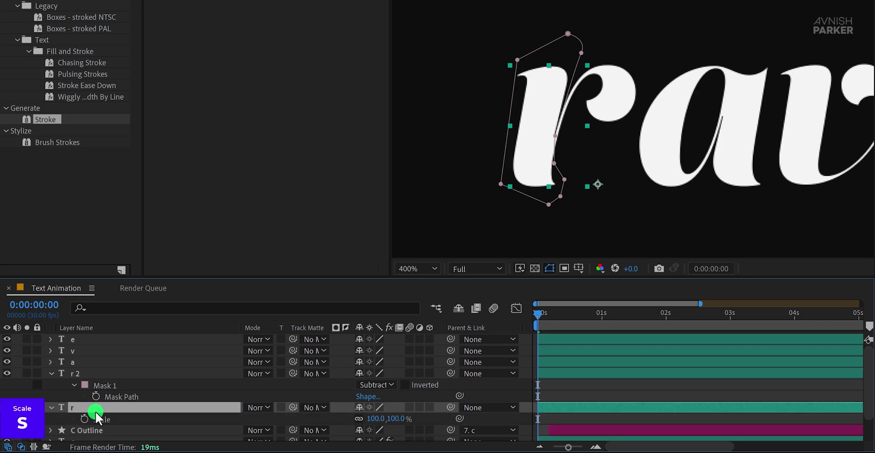
click(357, 418)
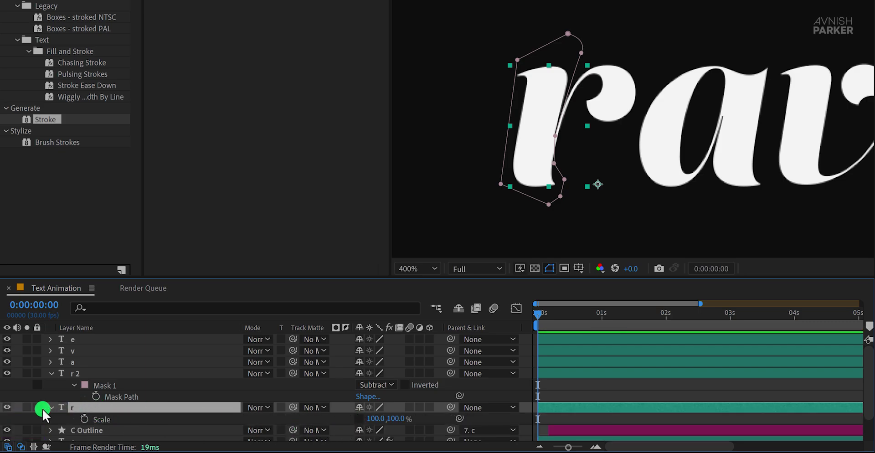
click(26, 406)
click(27, 374)
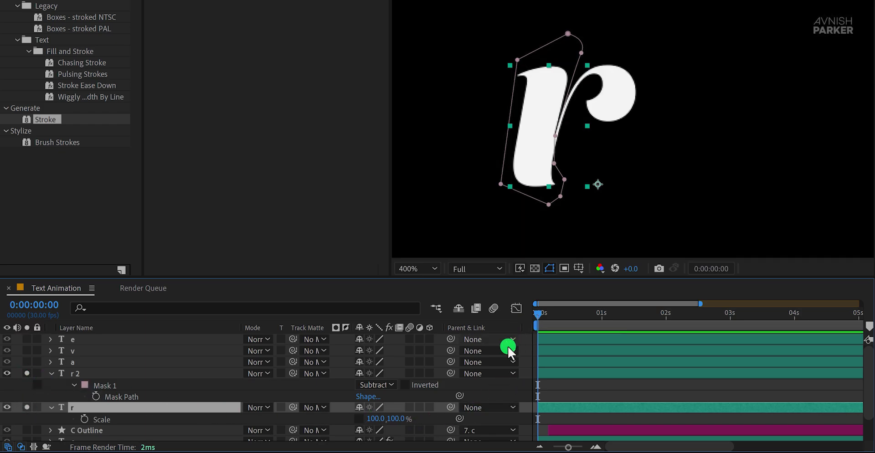
- Keyframe the r stem's vertical Scale from 0% at the start to 100% at about 1 second, and preview it
click(84, 418)
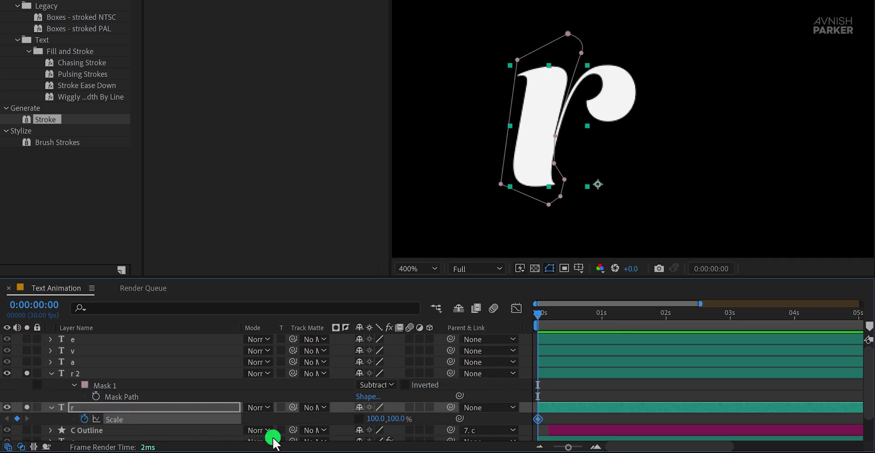
drag(537, 417, 606, 418)
click(431, 418)
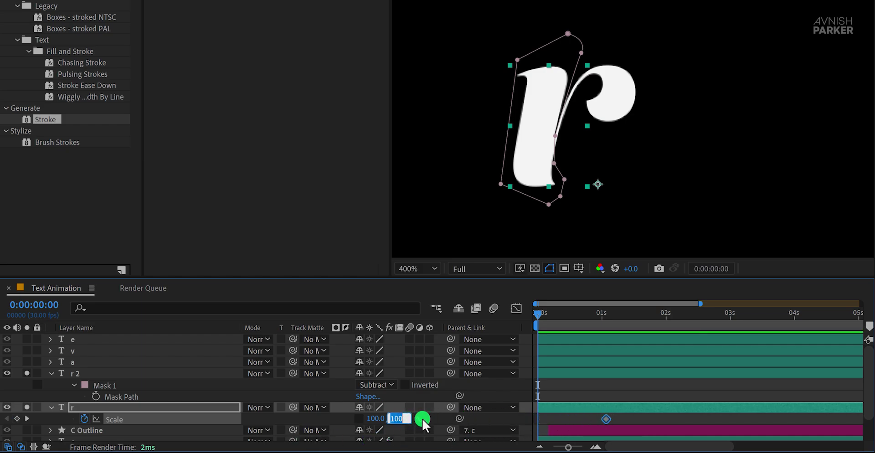
text(0)
key(Return)
key(space)
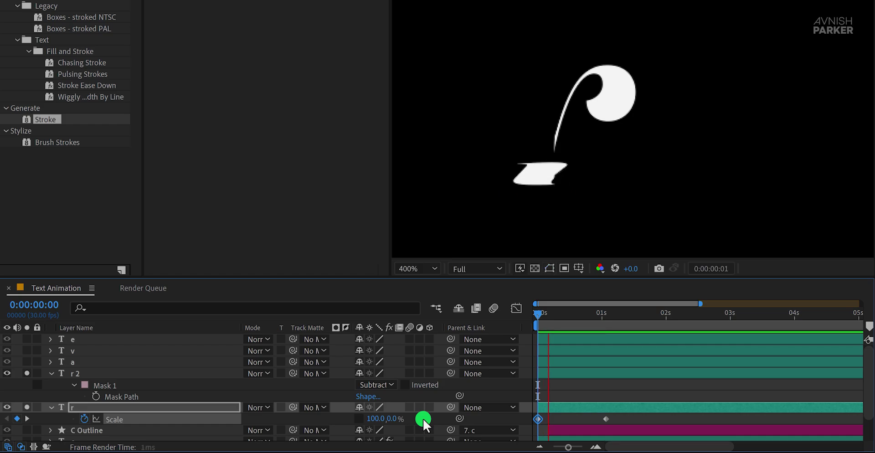
click(422, 419)
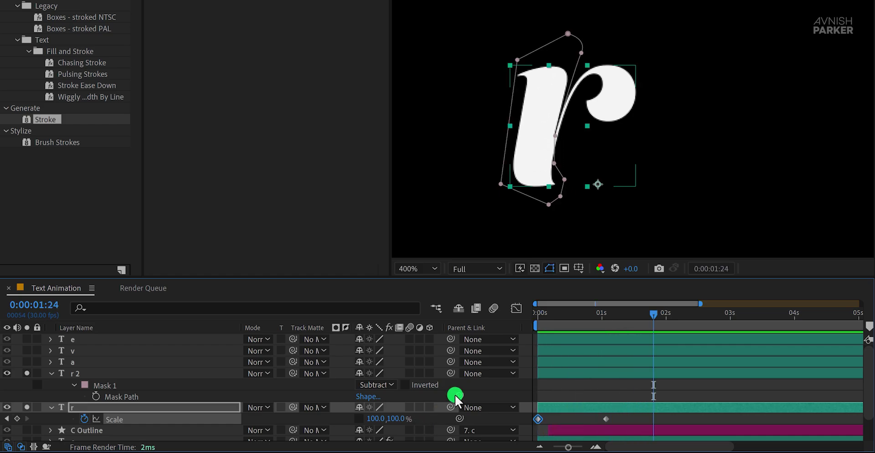
- Move the r stem's ending Scale keyframe to about 0.7 seconds, Easy Ease both keyframes, sharpen the speed curve into a steep peak, and scrub through
drag(546, 316, 624, 337)
drag(606, 419, 561, 415)
key(F9)
click(519, 308)
click(539, 414)
key(shift+Page_Up)
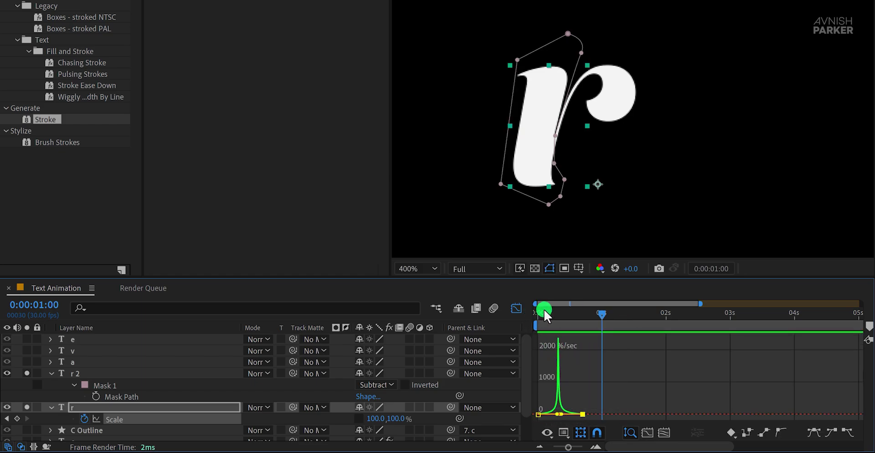
drag(544, 309, 590, 325)
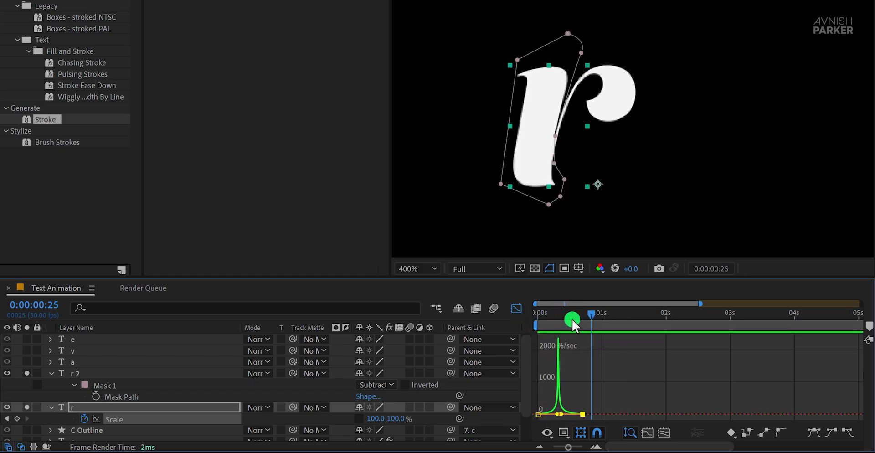
- Move the anchor point of the r 2 layer to where the curved arm meets the stem
click(94, 376)
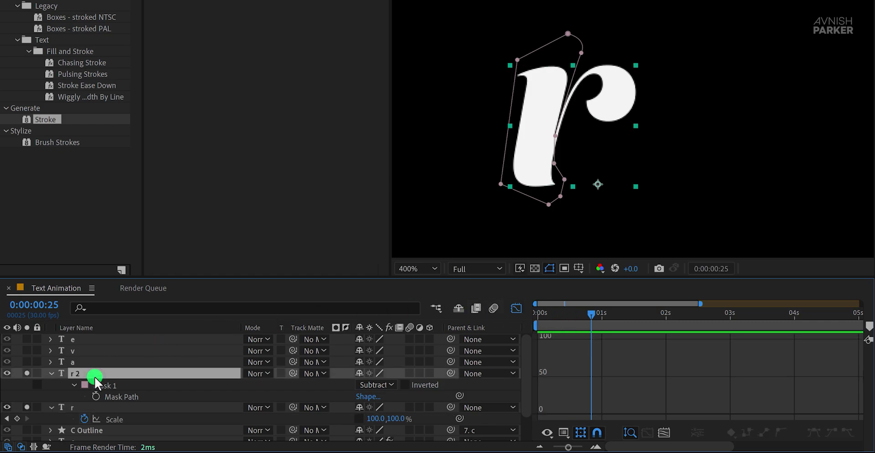
click(552, 138)
key(y)
drag(596, 183, 553, 134)
- Keyframe the r 2 layer's Scale from 0% at the start to 100% in line with the r stem's ending keyframe
key(s)
click(519, 381)
drag(557, 314, 521, 312)
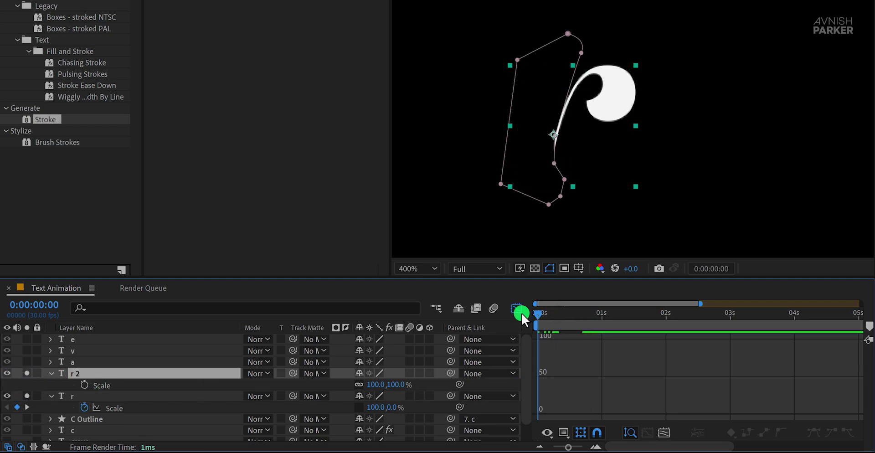
click(518, 308)
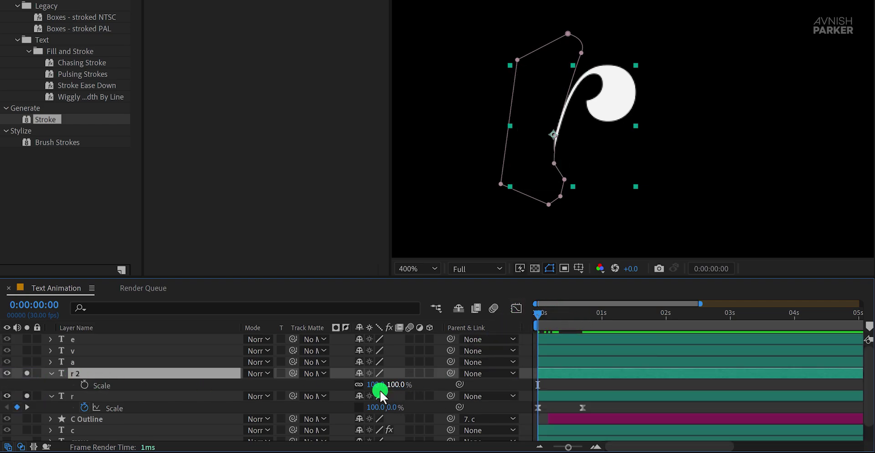
click(84, 385)
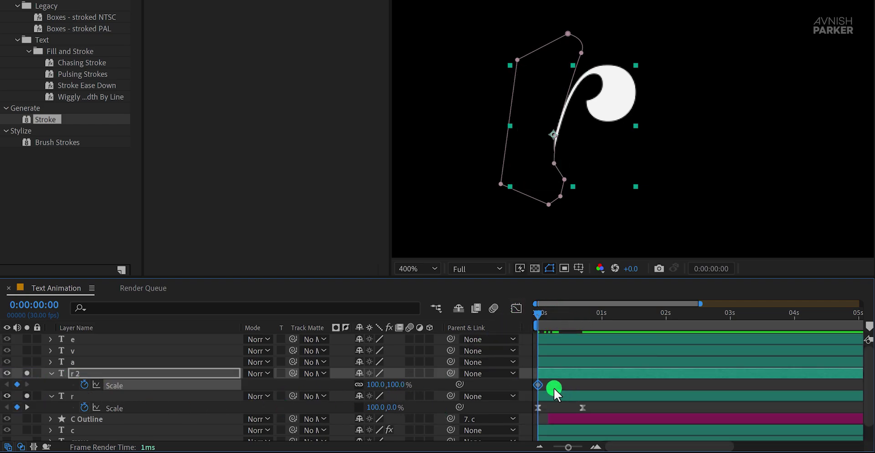
drag(539, 383, 582, 385)
click(400, 385)
text(0)
key(Return)
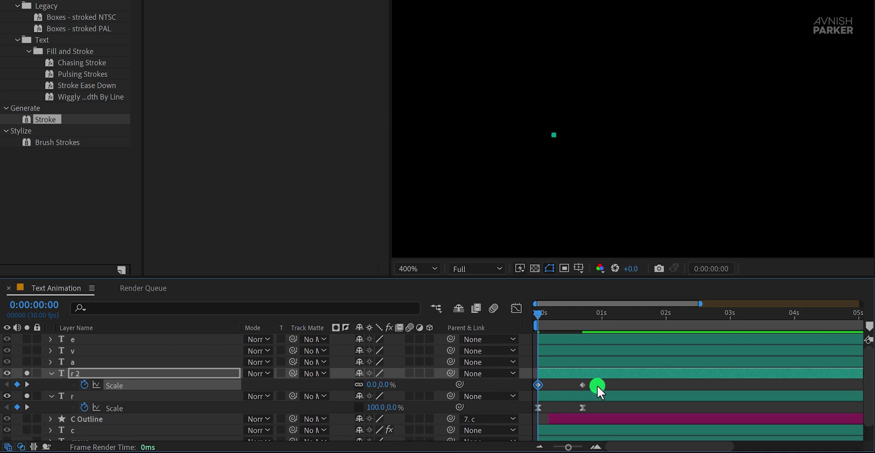
- Easy Ease the r 2 Scale keyframes with a steeper speed curve, start them at about 0.2 seconds, and preview the growth
drag(597, 385, 569, 414)
click(516, 311)
click(551, 414)
click(516, 308)
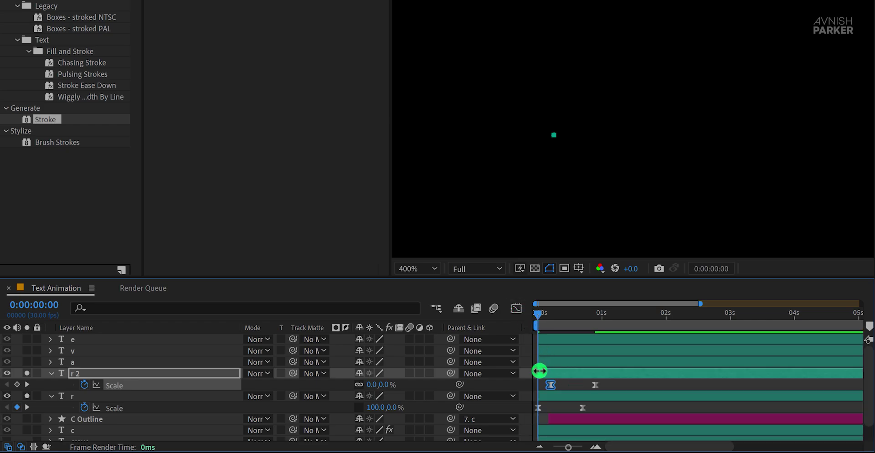
key(space)
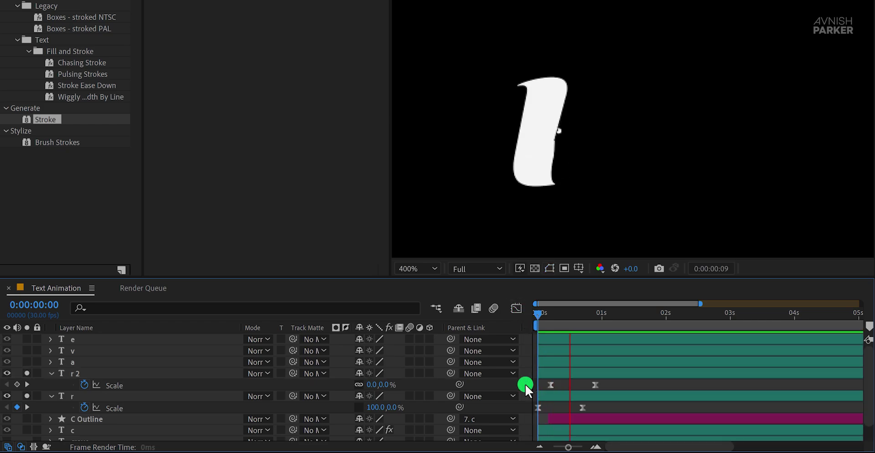
key(space)
key(space)
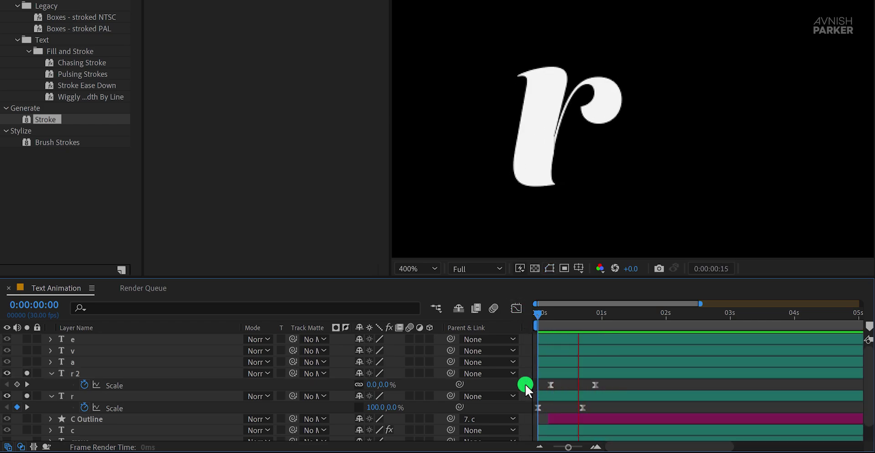
key(space)
click(526, 381)
- Keyframe r 2's Position to rise from the stem's base at about 0.2 seconds to its current place at about 0.7 seconds, and preview it
drag(550, 310, 552, 330)
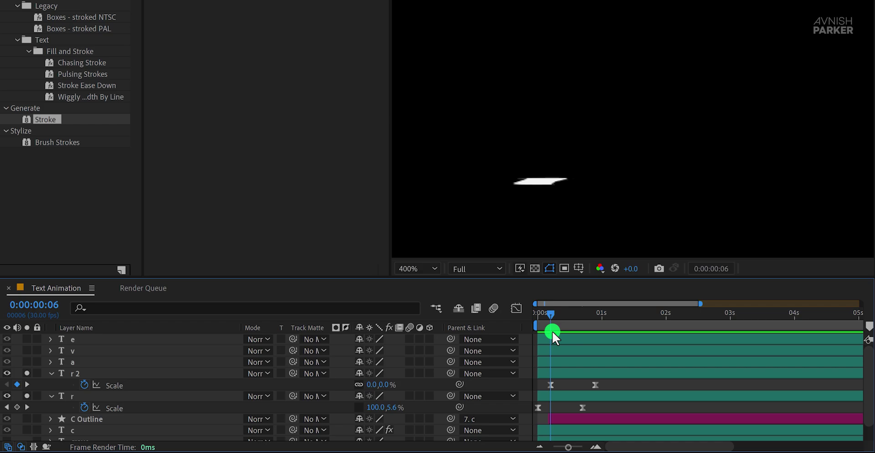
click(556, 374)
key(p)
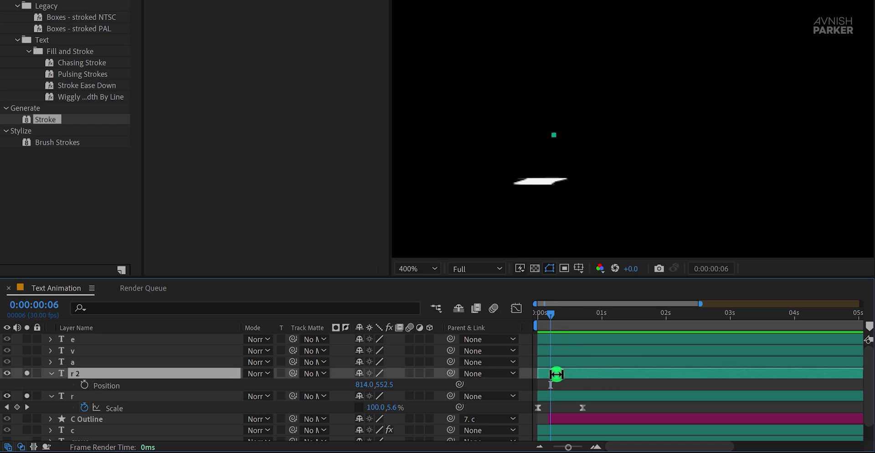
click(577, 388)
click(84, 385)
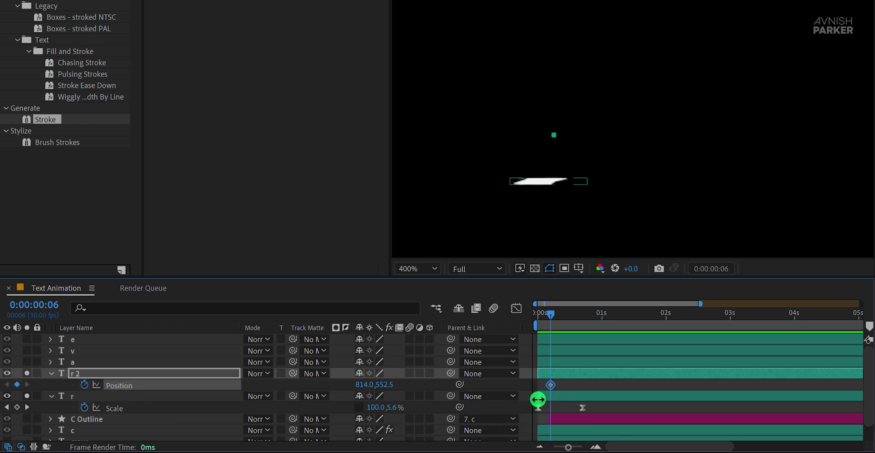
drag(550, 385, 568, 387)
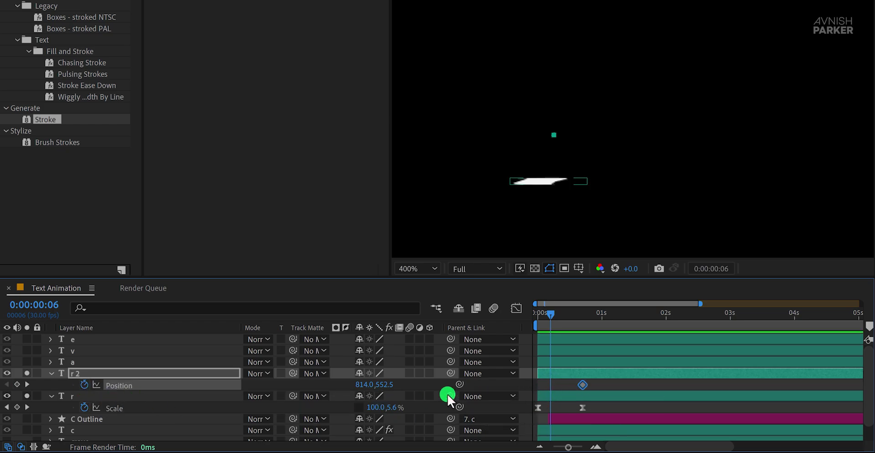
drag(384, 385, 433, 382)
key(space)
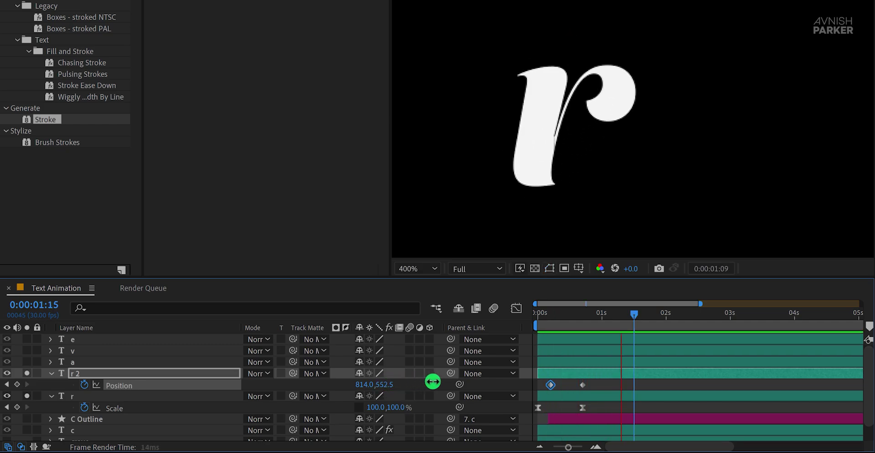
- Easy Ease the r 2 Position keyframes with a sharper speed curve, shift them to about 0.4 and 0.9 seconds, and preview
drag(570, 310, 584, 326)
drag(592, 382, 542, 387)
key(F9)
click(517, 308)
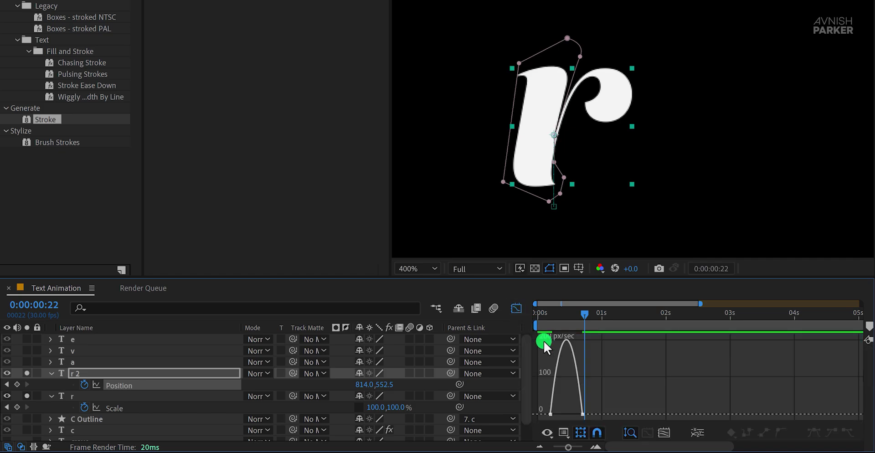
drag(555, 414, 564, 386)
click(518, 309)
click(622, 406)
key(space)
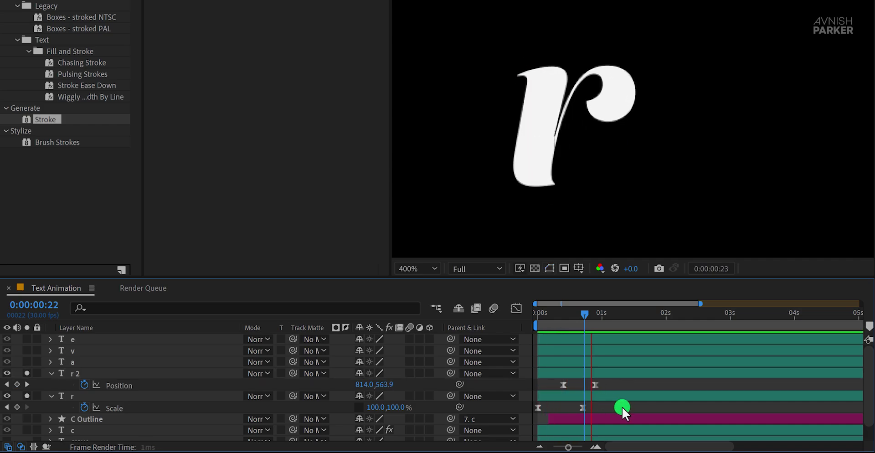
key(space)
- Reveal all keyframes of r 2 and move the starting Position keyframe in line with the starting Scale keyframe
mouse_move(562, 314)
mouse_down()
mouse_move(553, 315)
mouse_move(572, 324)
mouse_up()
click(594, 373)
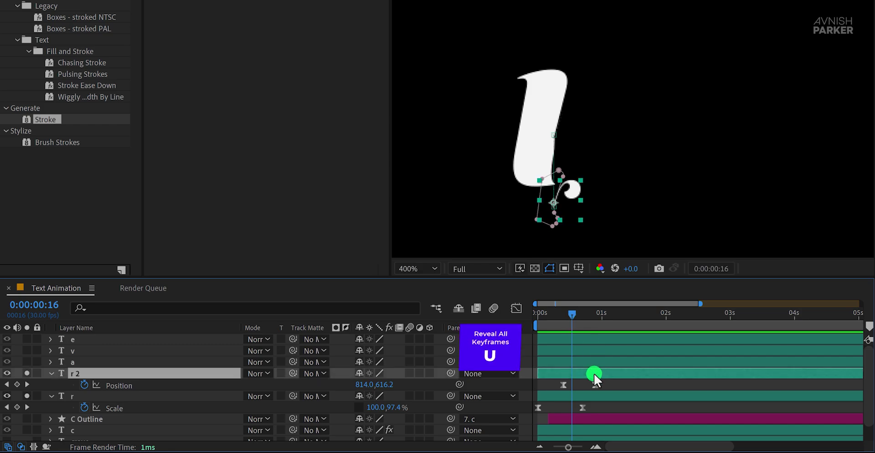
key(u)
drag(564, 385, 557, 385)
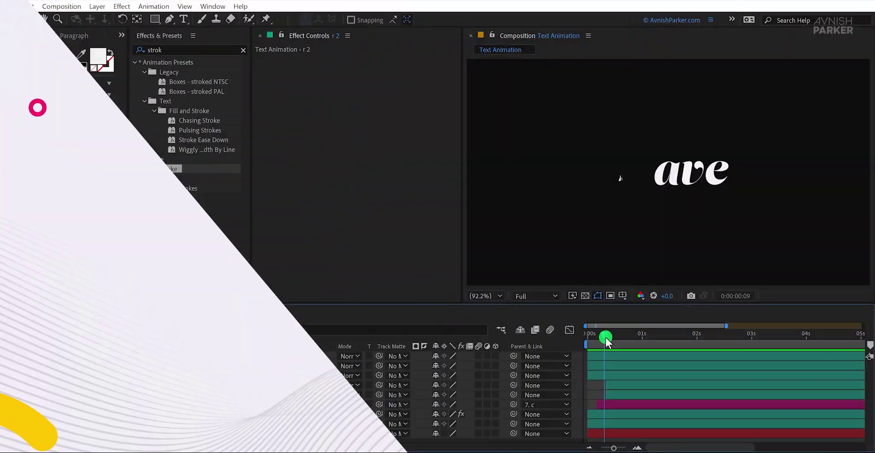
- At 0:00:01:15, draw an open curved Pen tool path inside the r stem, from near its base up to near its top
drag(606, 337, 670, 341)
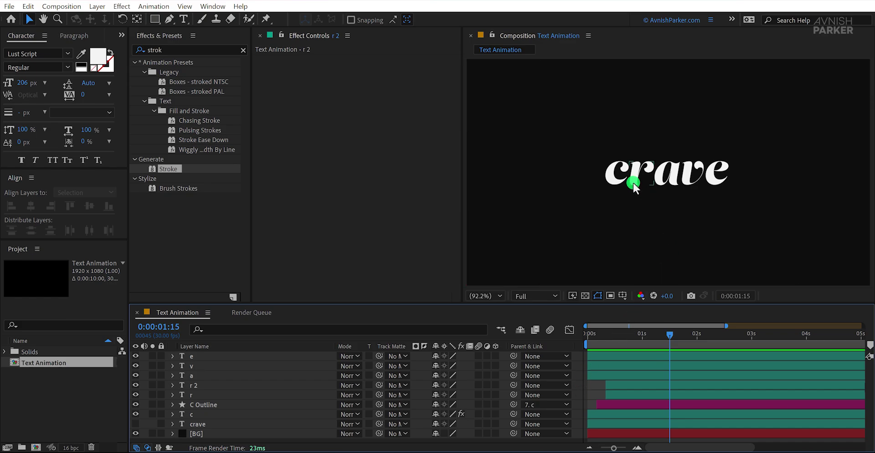
scroll(633, 183, up, 5)
key(h)
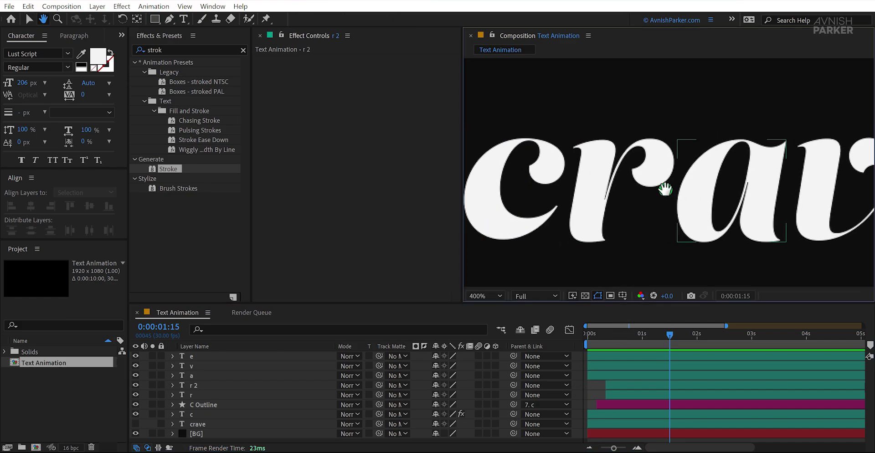
key(v)
click(502, 72)
click(170, 19)
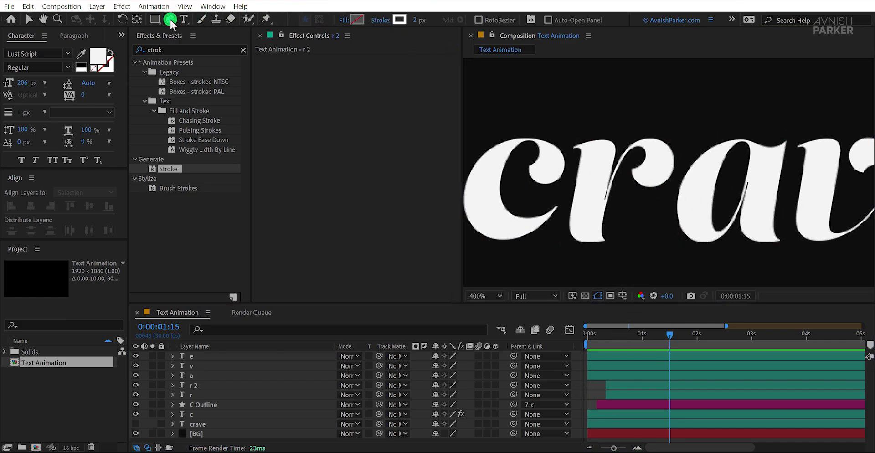
click(584, 233)
drag(579, 215, 581, 199)
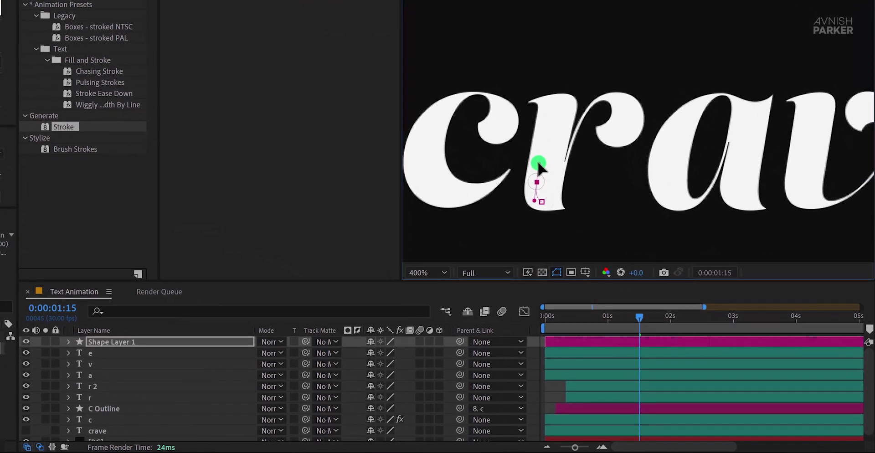
click(542, 100)
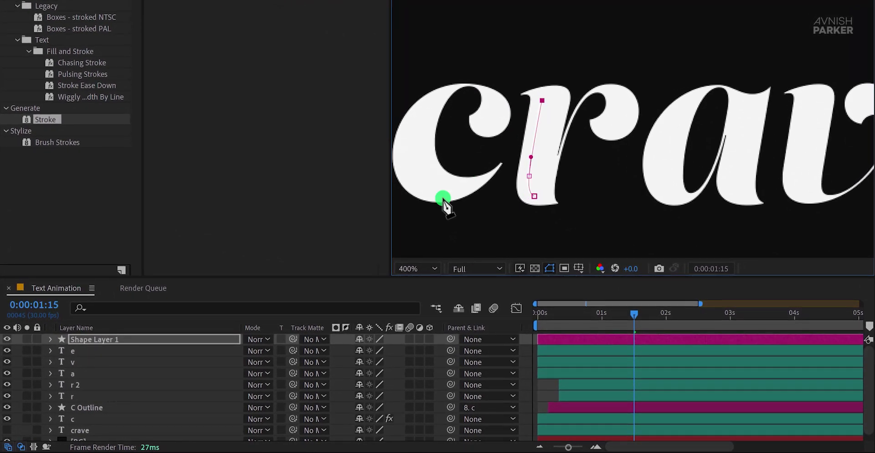
- Place the new shape layer directly above the r 2 layer and rename it R Outline
drag(111, 340, 92, 378)
key(Return)
text(R Outline)
key(Return)
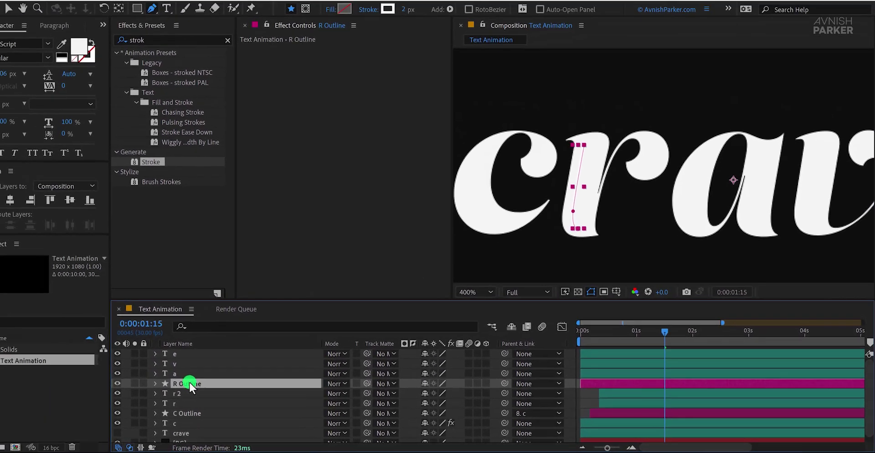
- Set the stroke color of the R Outline path to near-black
click(387, 8)
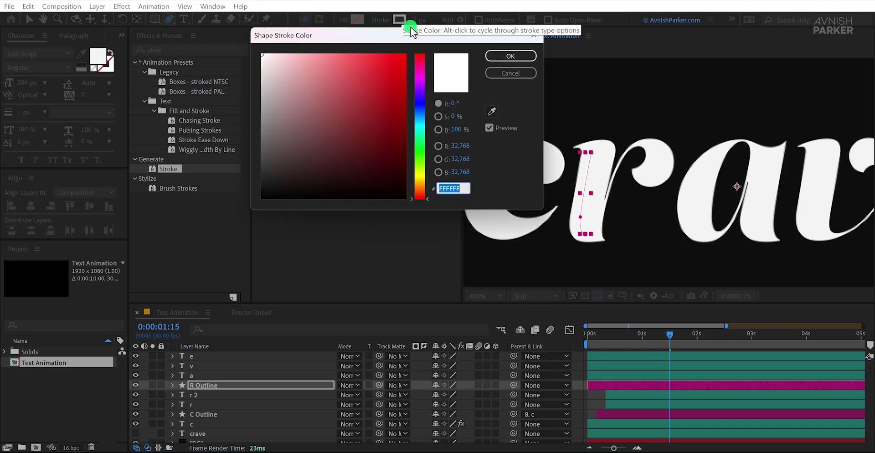
drag(491, 110, 556, 103)
click(511, 56)
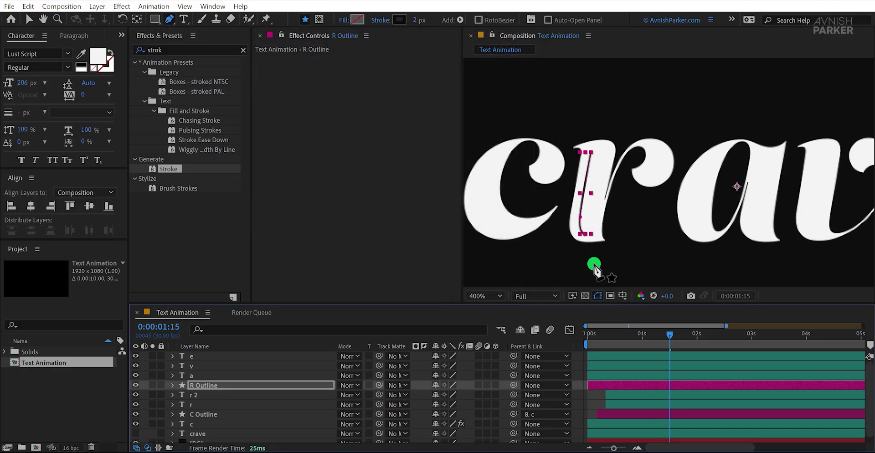
- Parent the R Outline layer to the r layer and add Trim Paths to its contents
drag(603, 334, 631, 343)
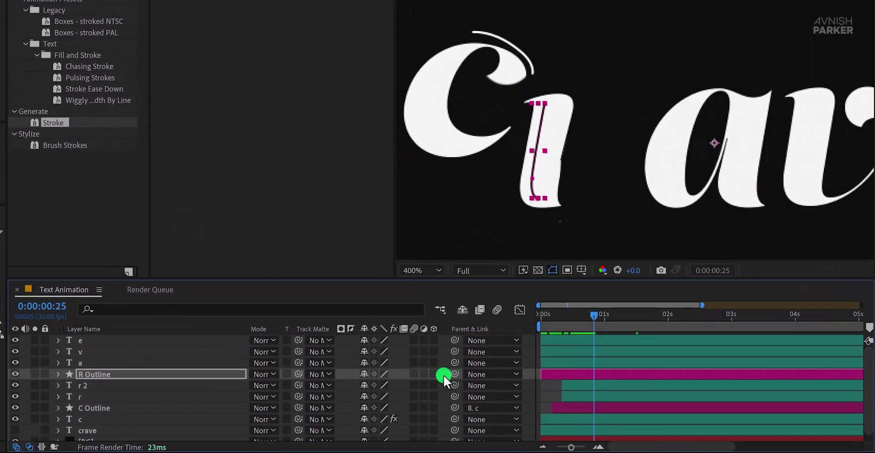
drag(451, 372, 90, 395)
click(96, 374)
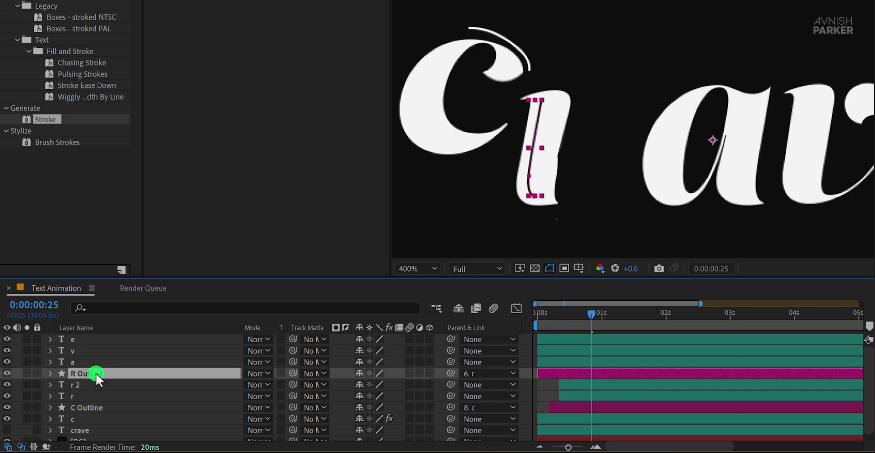
click(50, 373)
click(436, 386)
click(249, 264)
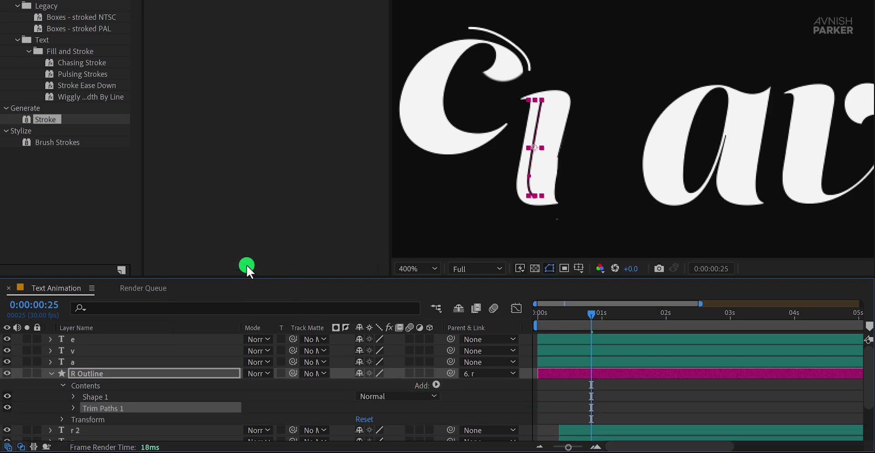
click(75, 407)
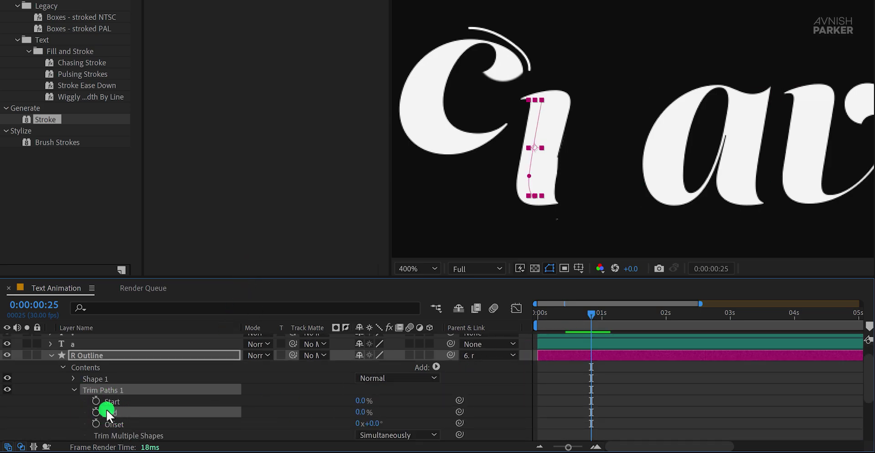
- Keyframe the R Outline Trim Paths Start and End from 0% at 0:00:00:25 to 100% at 0:00:01:07
click(95, 411)
click(96, 401)
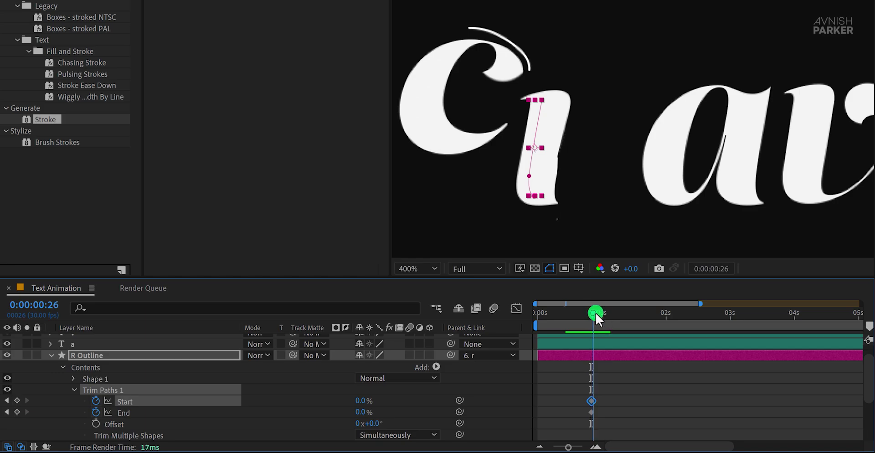
drag(595, 313, 616, 314)
mouse_move(360, 401)
mouse_down()
mouse_move(353, 406)
mouse_move(488, 399)
mouse_up()
click(364, 412)
- Shift the Trim Paths Start keyframes to begin at 0:00:00:29 and Easy Ease all Start and End keyframes
drag(633, 393, 600, 401)
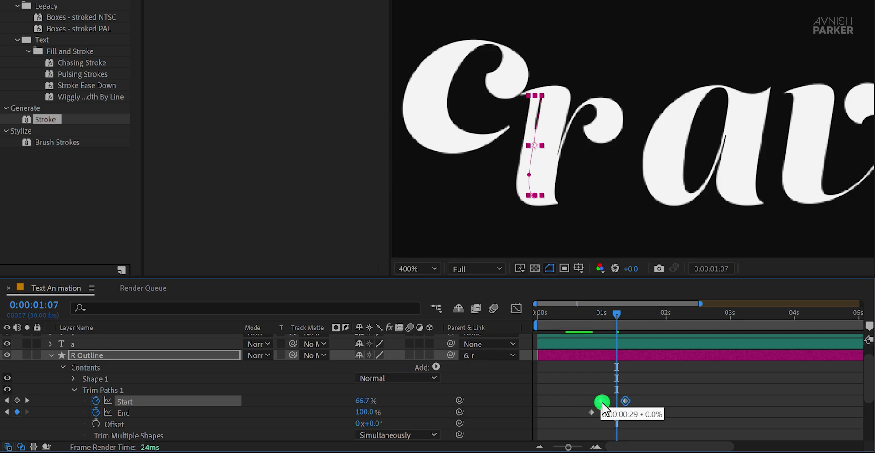
drag(654, 394, 570, 420)
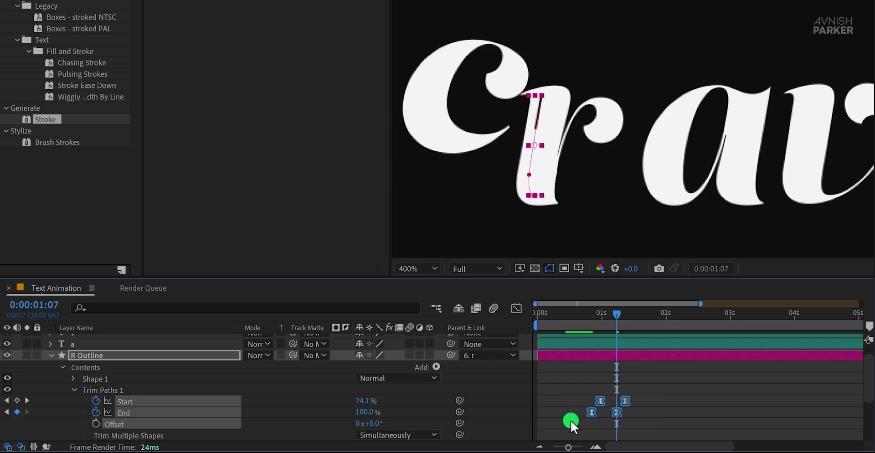
click(349, 401)
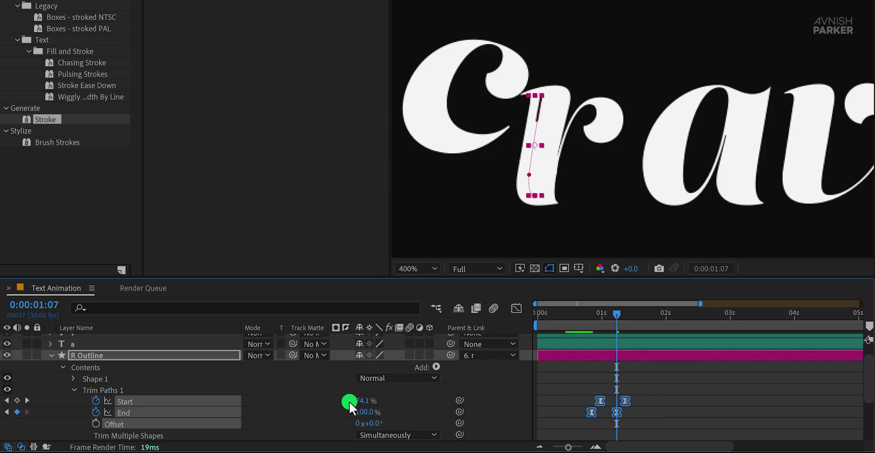
- Set the Line Cap of R Outline's Stroke 1 to Round Cap and preview the accent
click(74, 379)
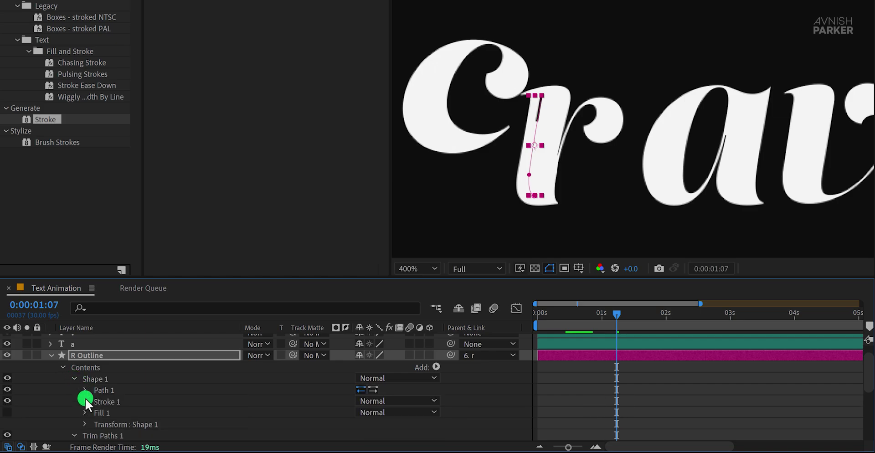
click(85, 400)
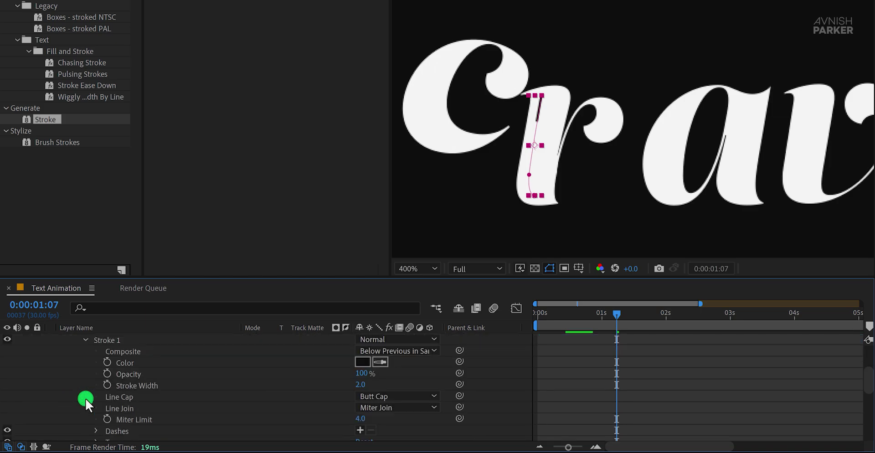
click(382, 397)
click(409, 425)
click(497, 398)
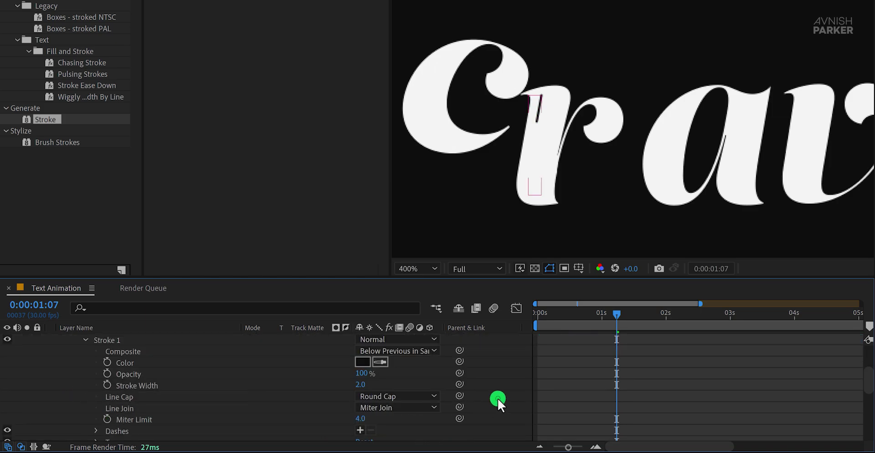
key(space)
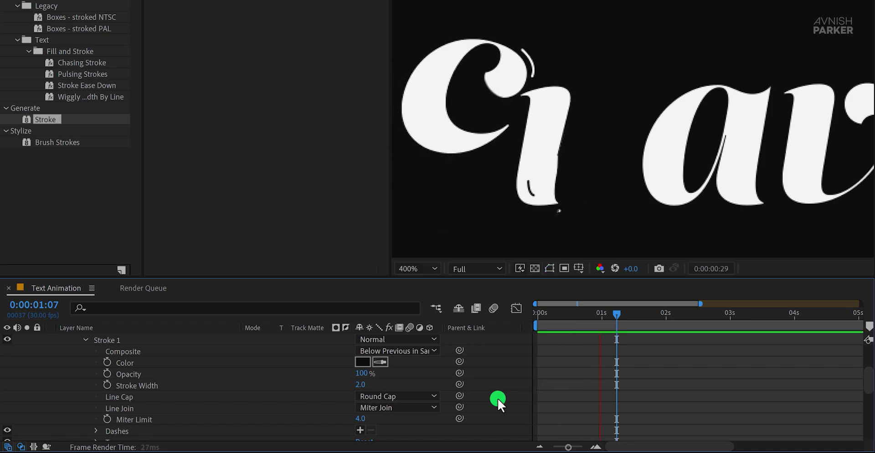
key(space)
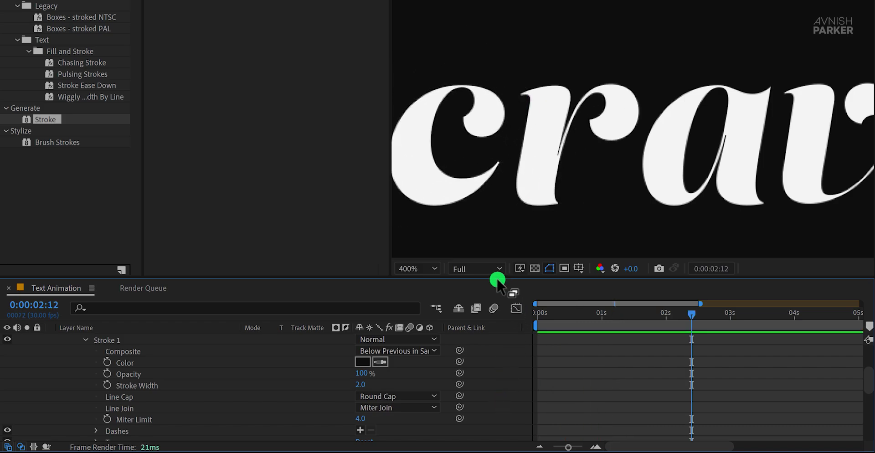
- Fit the whole composition in the viewer and play back the full word animation
click(418, 264)
click(450, 51)
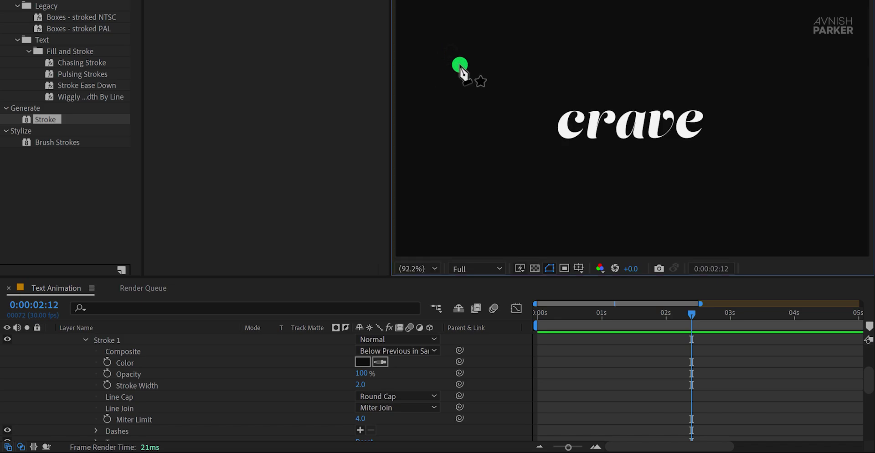
click(502, 389)
key(space)
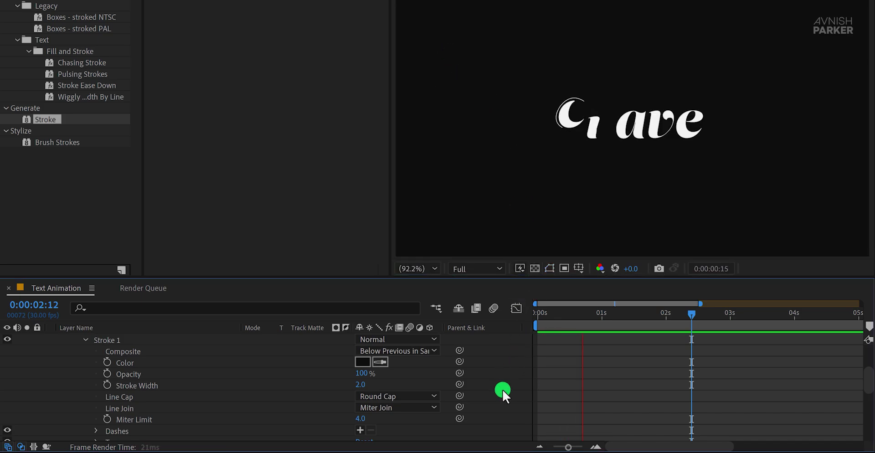
key(space)
key(space)
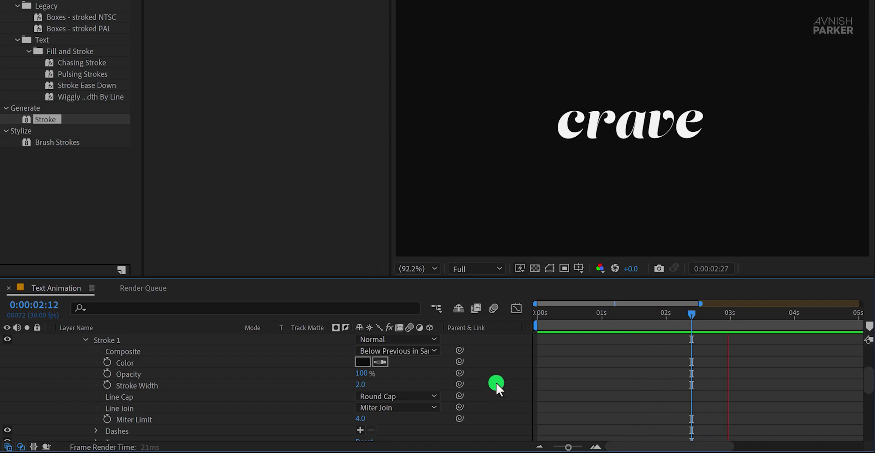
key(space)
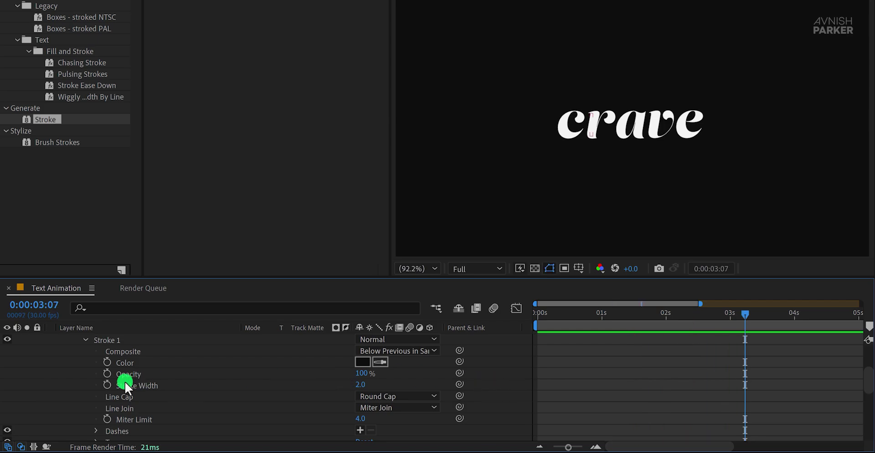
- Collapse the expanded R Outline properties so that only the layer rows are listed
key(m)
key(m)
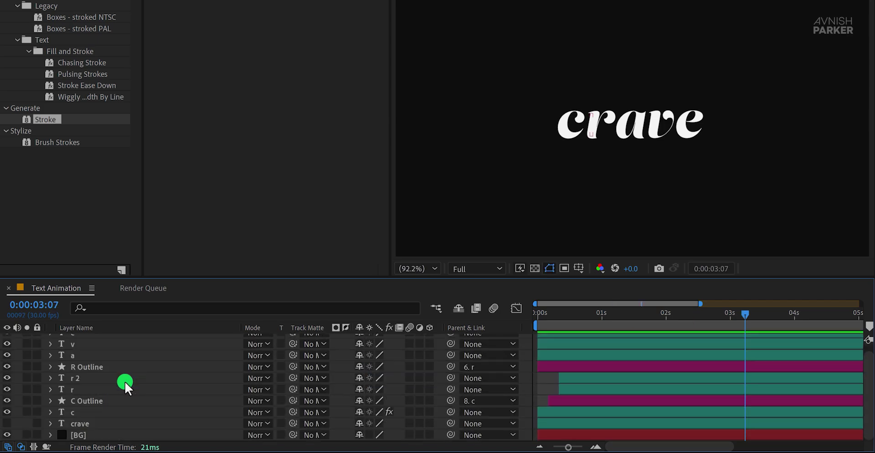
scroll(125, 381, up, 1)
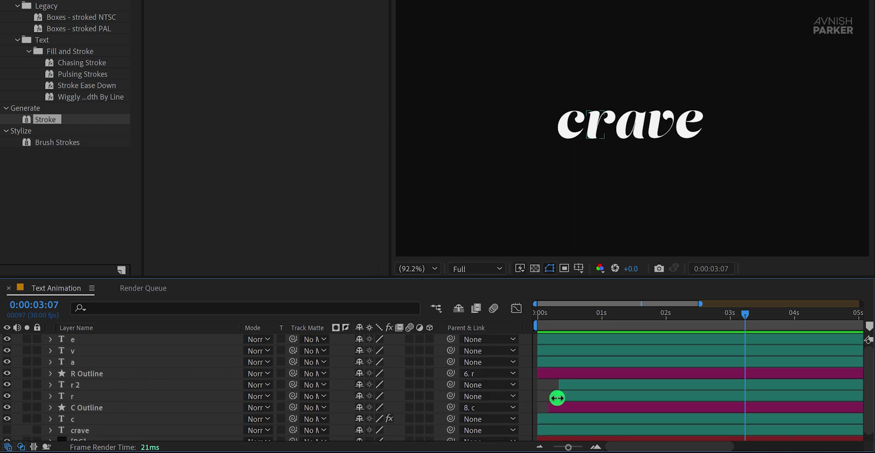